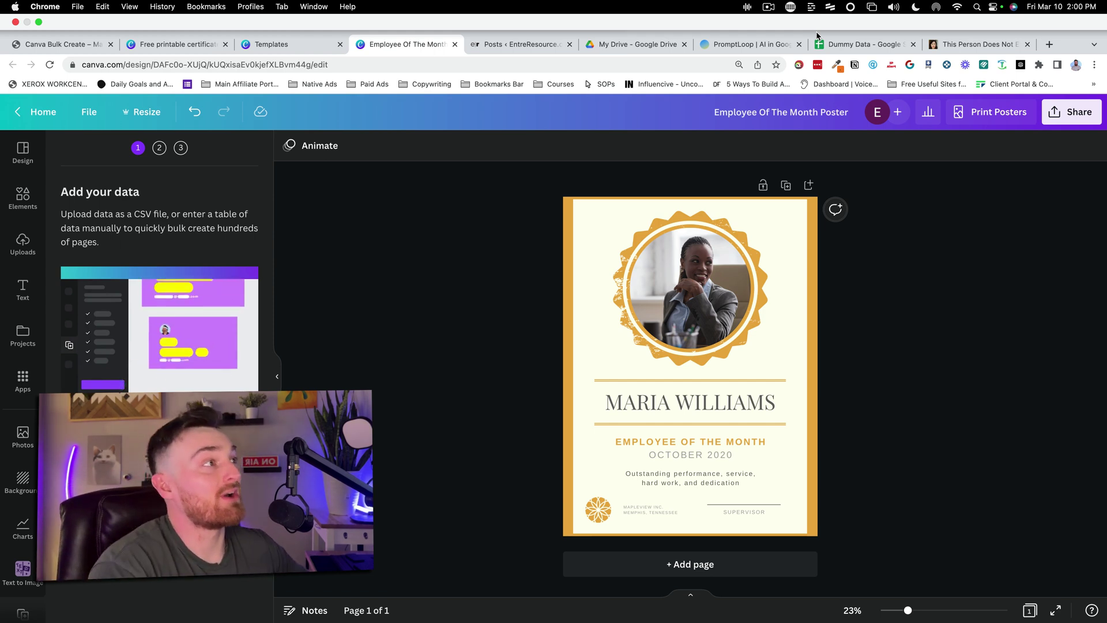
- Switch to the Dummy Data sheet listing twelve names paired with January–December
click(866, 43)
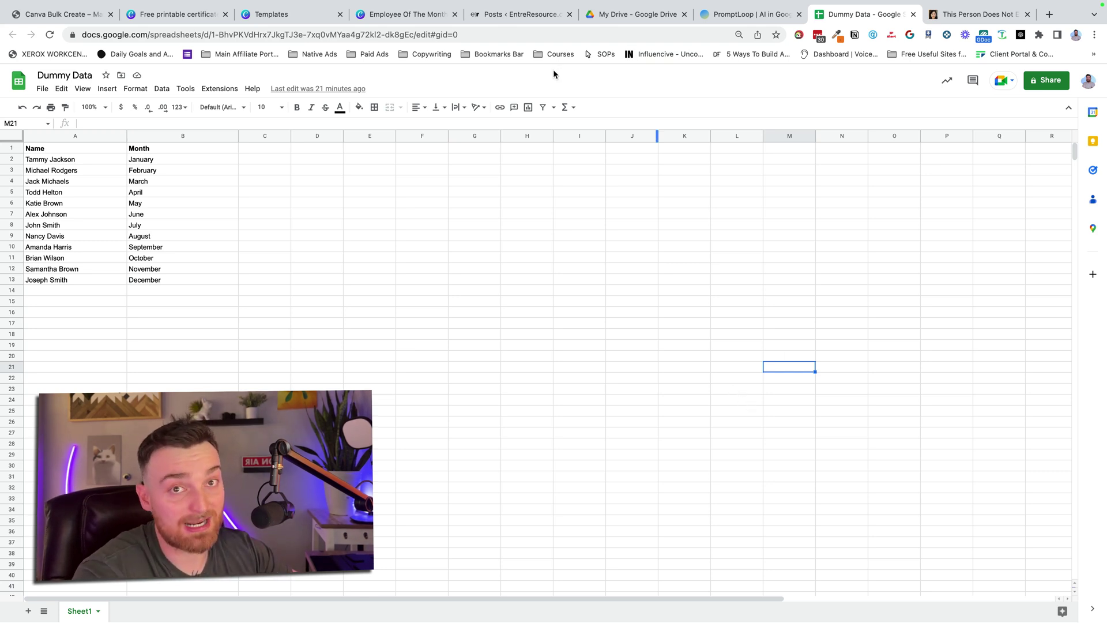
- Back on the Employee Of The Month poster, search Apps for 'bulk' and open Bulk create
click(405, 19)
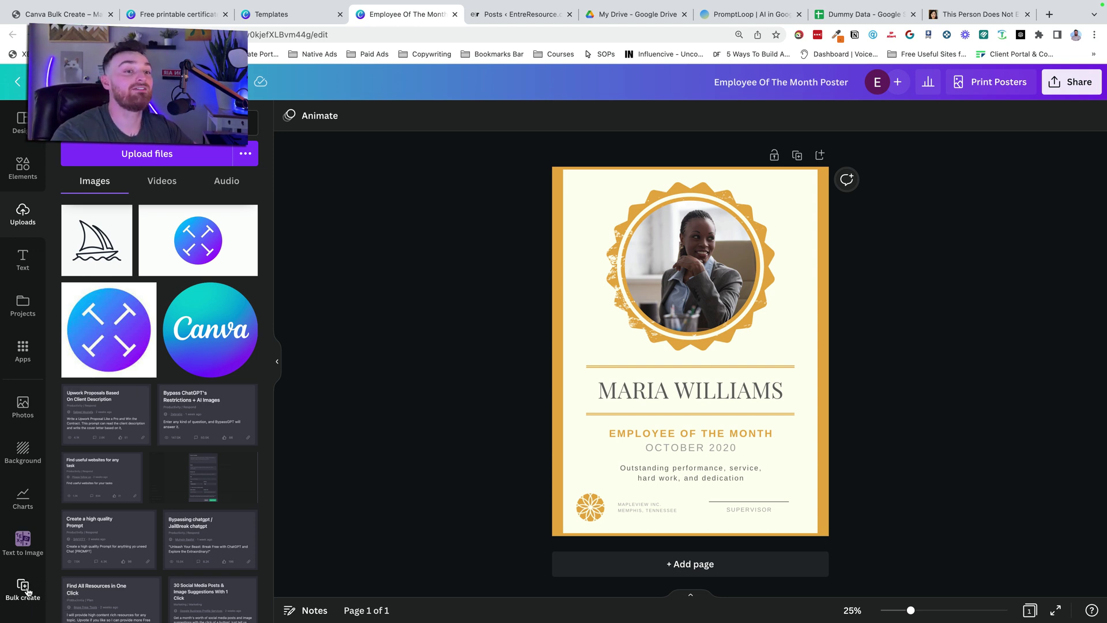
click(23, 350)
click(152, 121)
text(bulk)
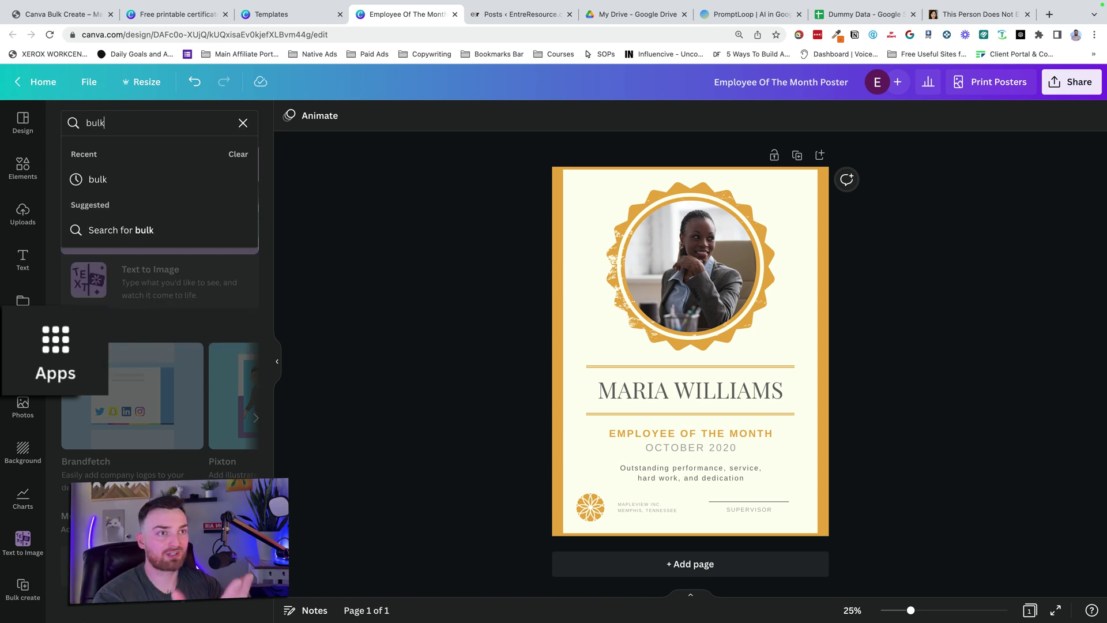
click(396, 215)
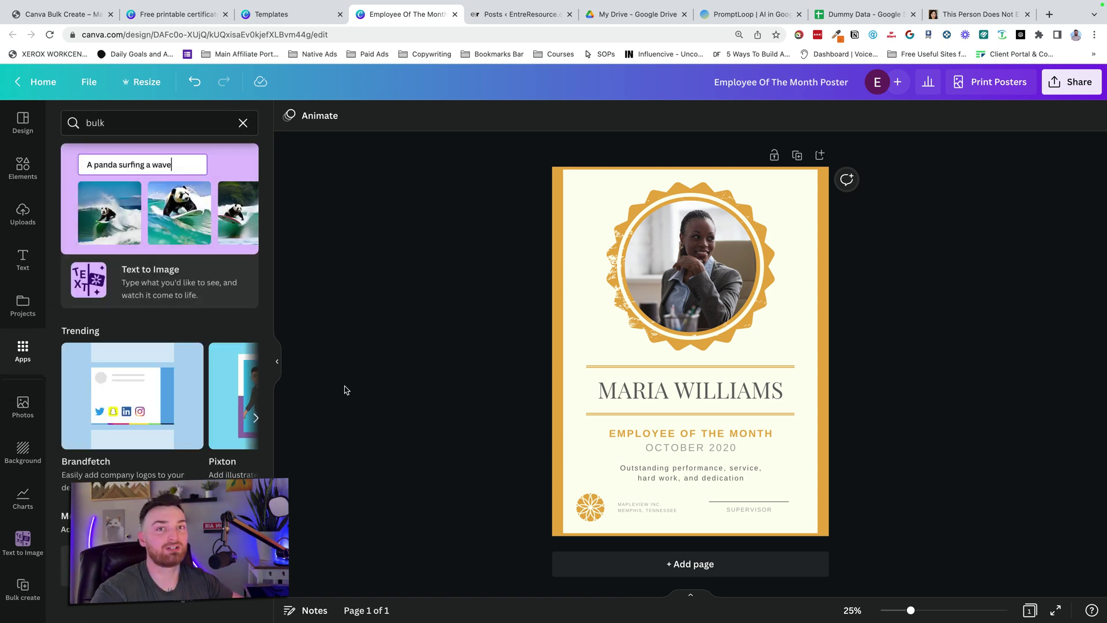
click(19, 589)
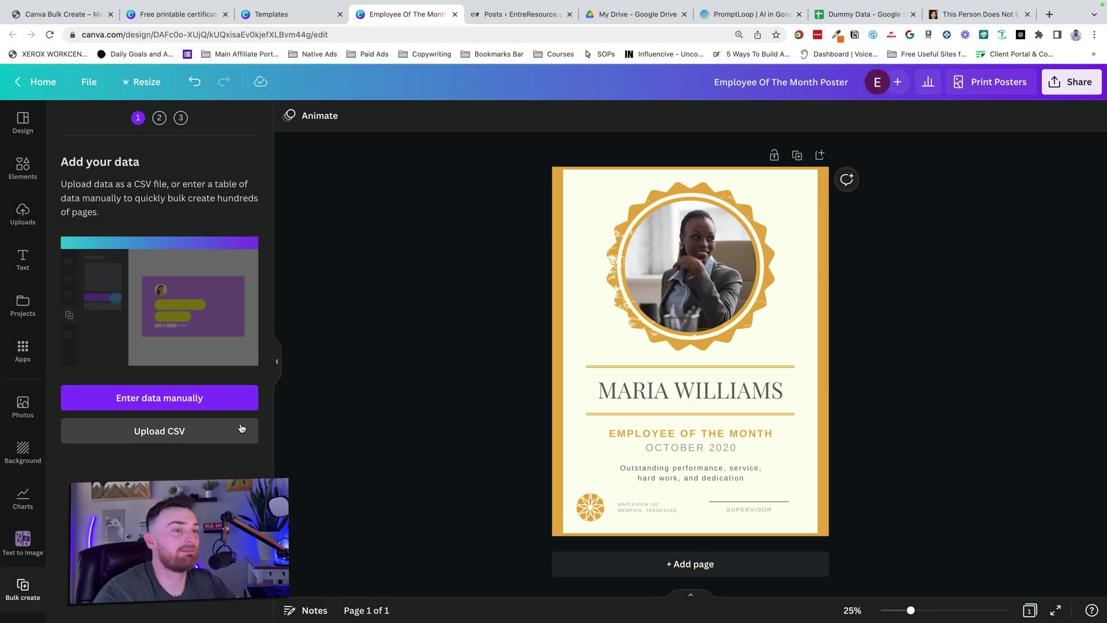
- Choose manual data entry and rename the Email column heading to Month
click(212, 398)
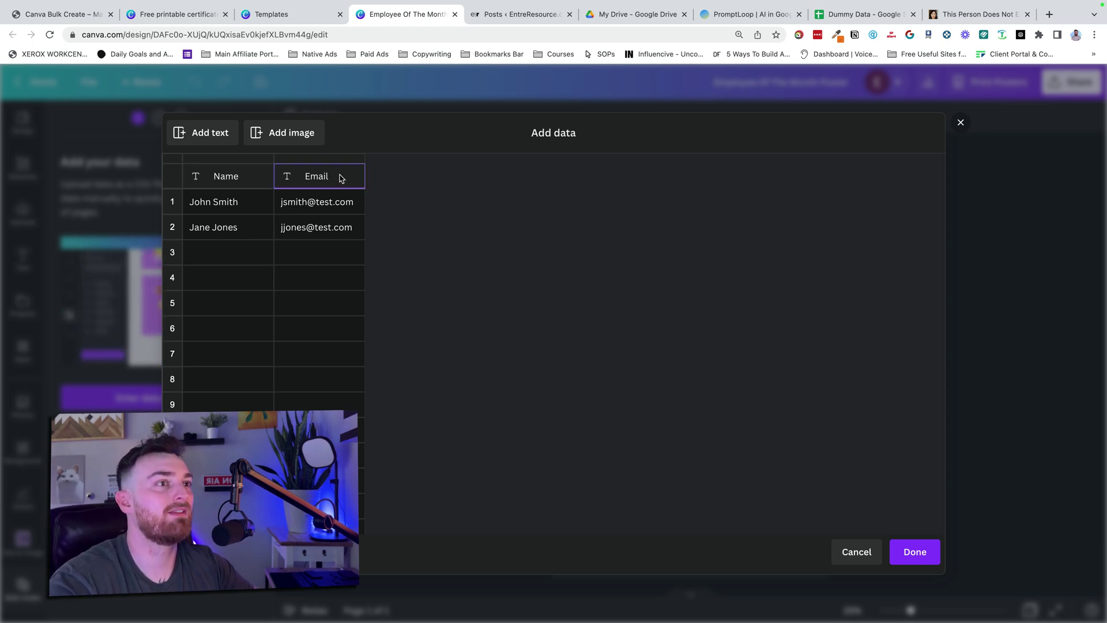
text(onth)
key(BackSpace)
key(BackSpace)
key(BackSpace)
key(BackSpace)
key(BackSpace)
text(Month)
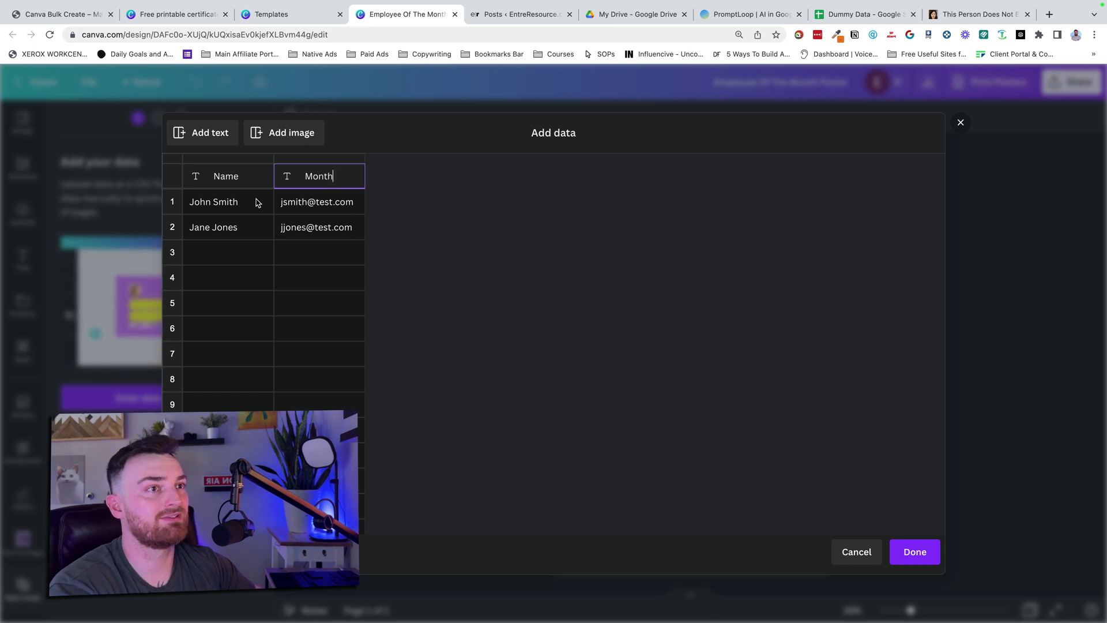
click(256, 202)
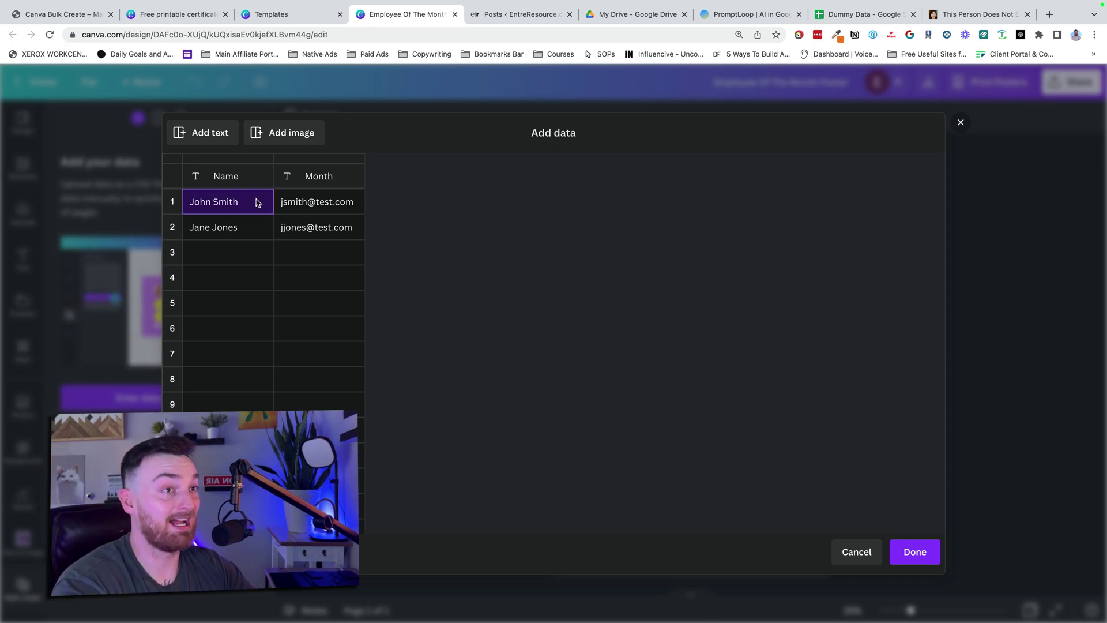
- Paste the twelve names from sheet cells A2:A13 into the Name column
key(super+8)
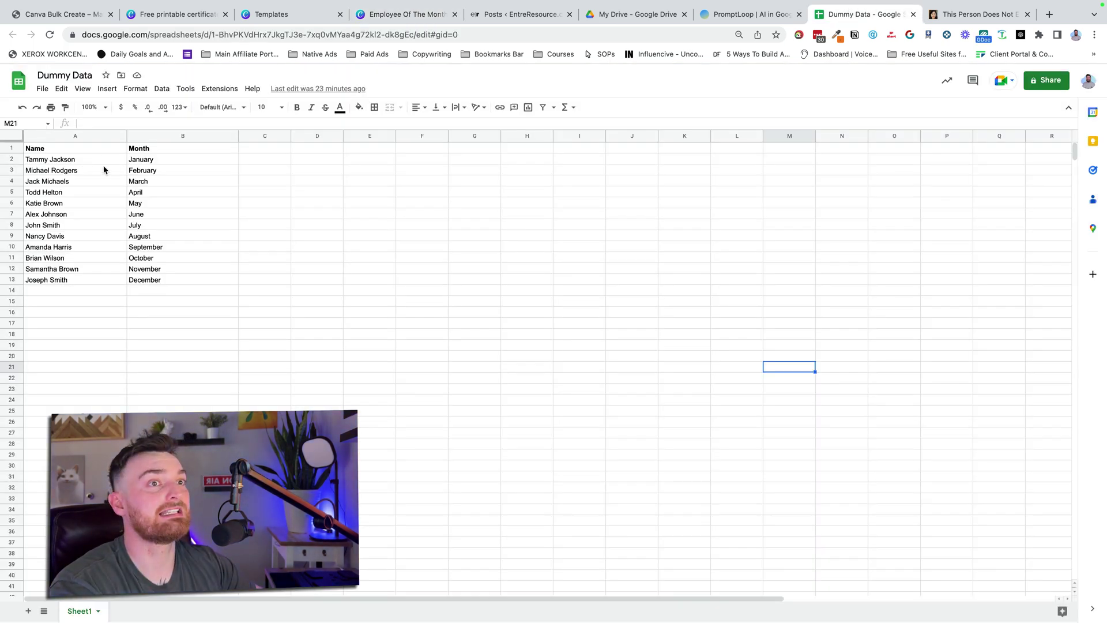
click(101, 161)
shift+click(108, 281)
key(super+c)
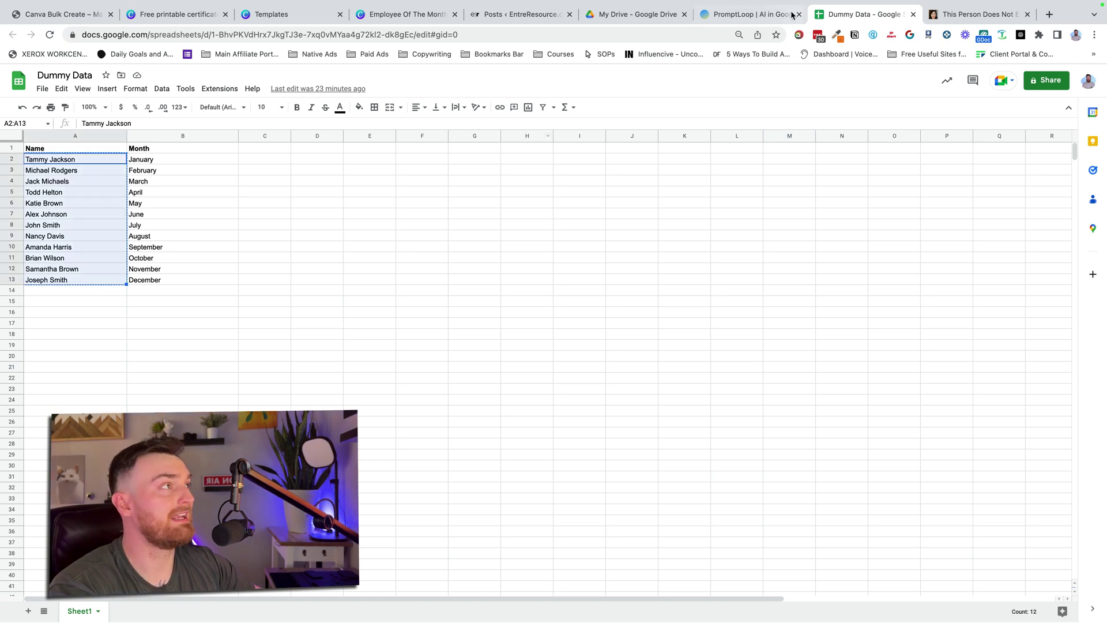
click(382, 16)
click(246, 206)
key(super+v)
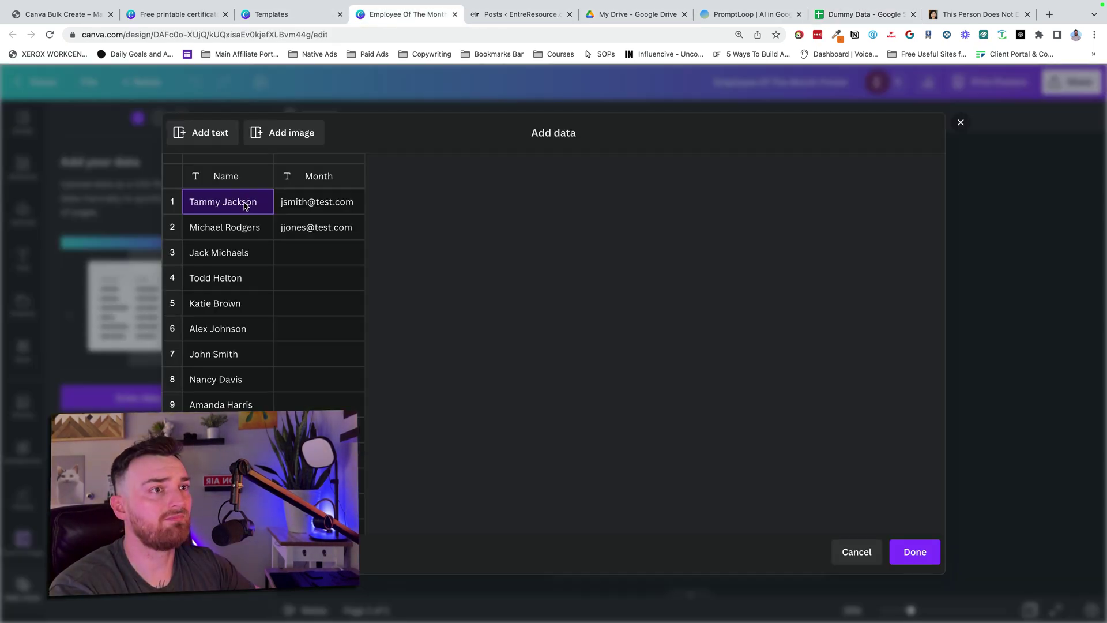
- Paste the months from B2:B13 into the Month column, then add an Image column
click(864, 15)
drag(165, 163, 168, 286)
key(super+c)
click(438, 16)
click(347, 199)
key(super+v)
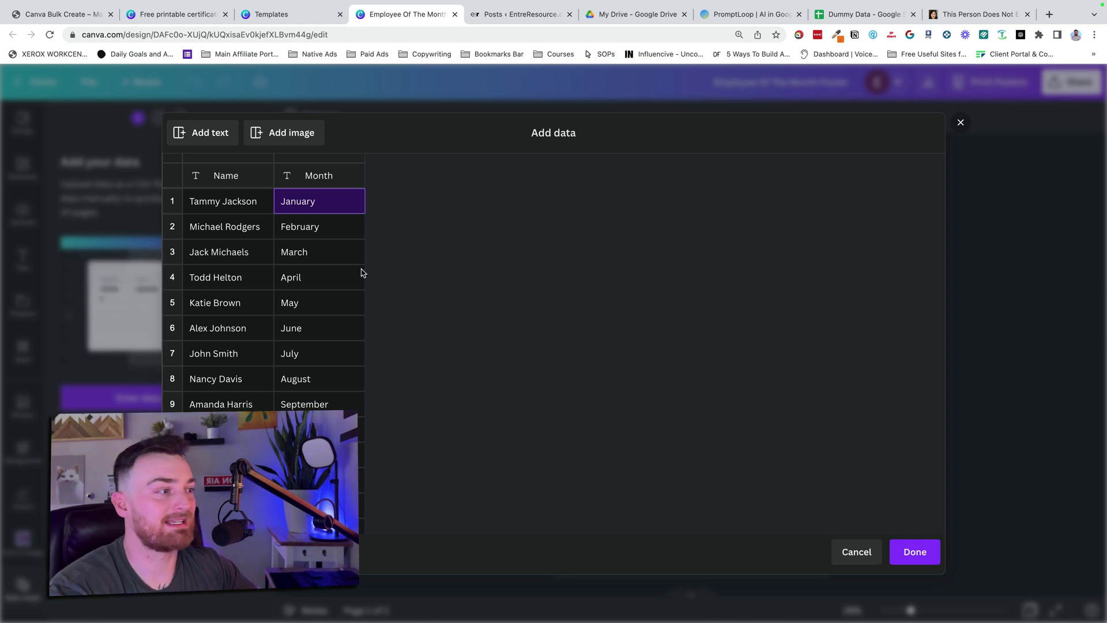
click(306, 138)
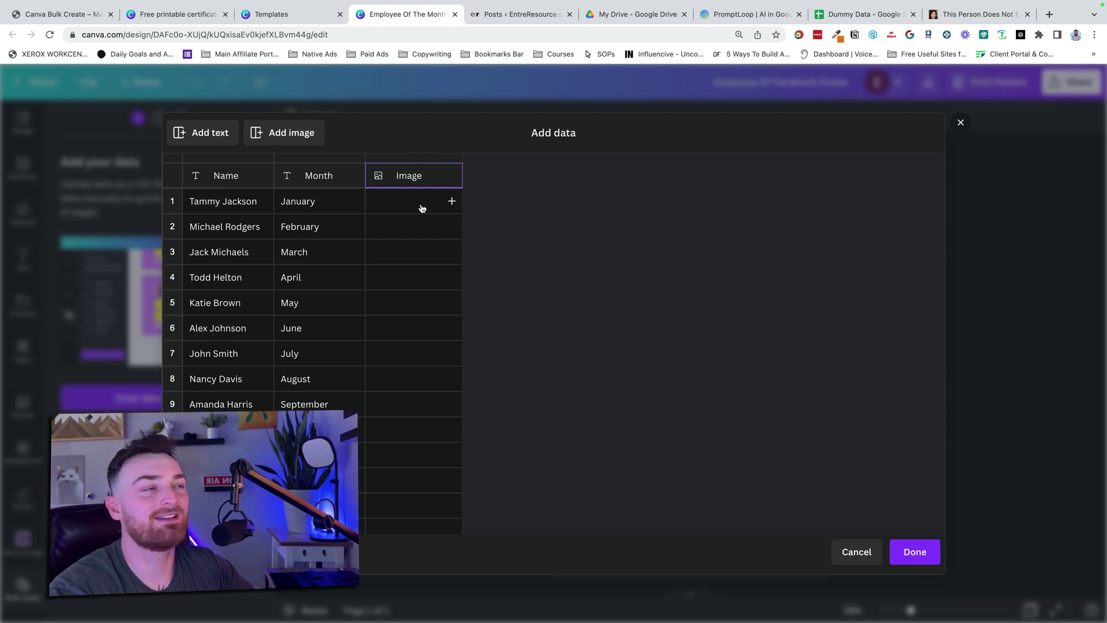
- Download generated face photos from This Person Does Not Exist, refreshing for new faces
click(960, 14)
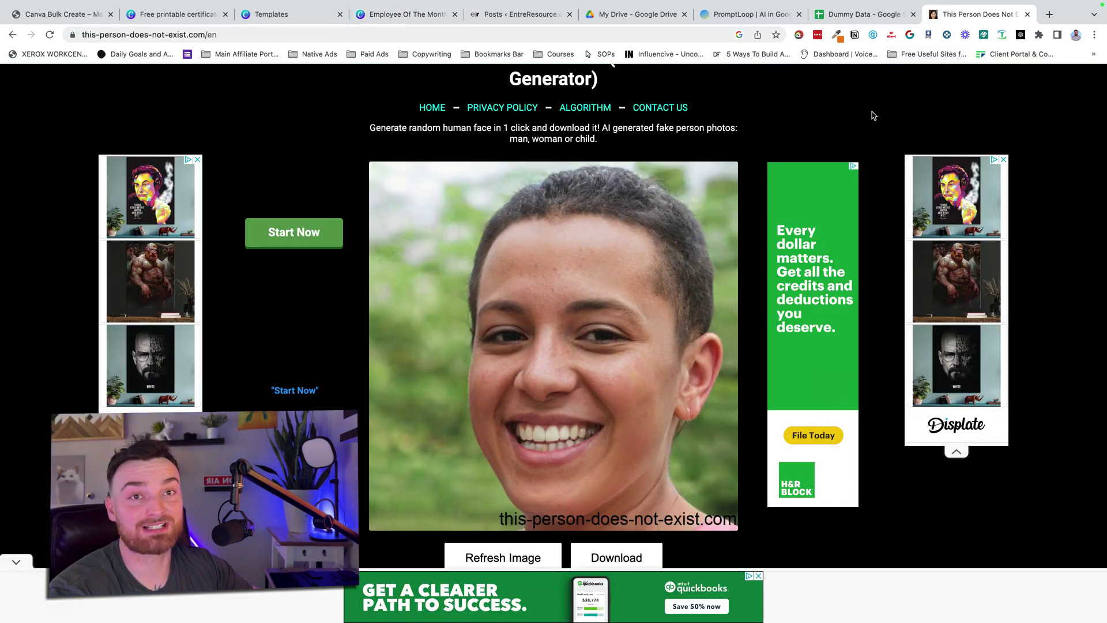
click(758, 576)
scroll(660, 398, up, 2)
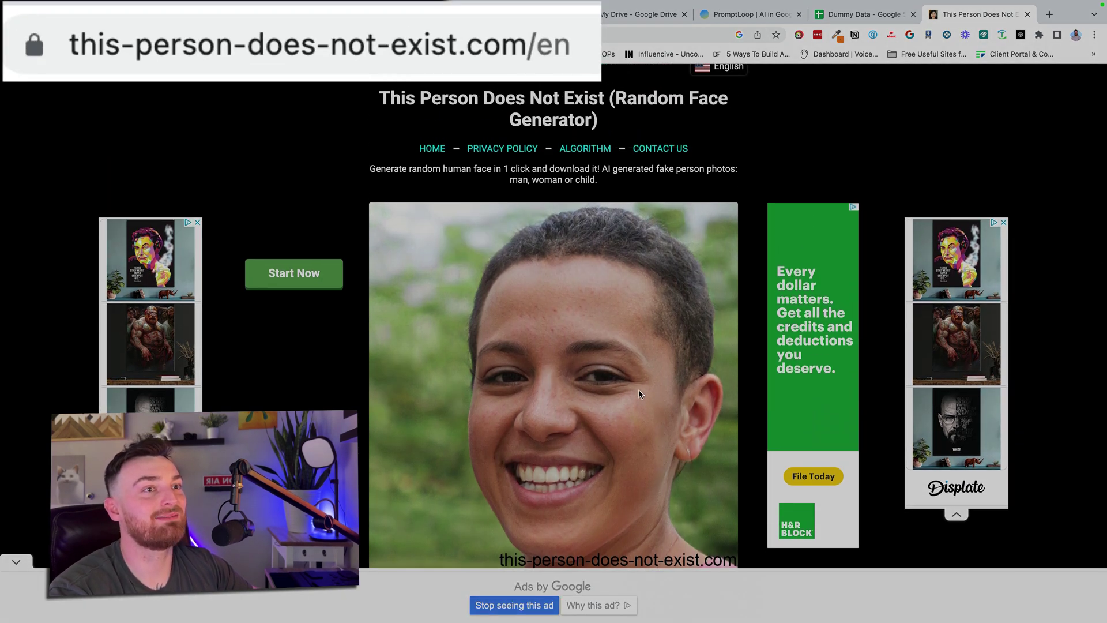
scroll(639, 394, down, 1)
scroll(637, 390, down, 5)
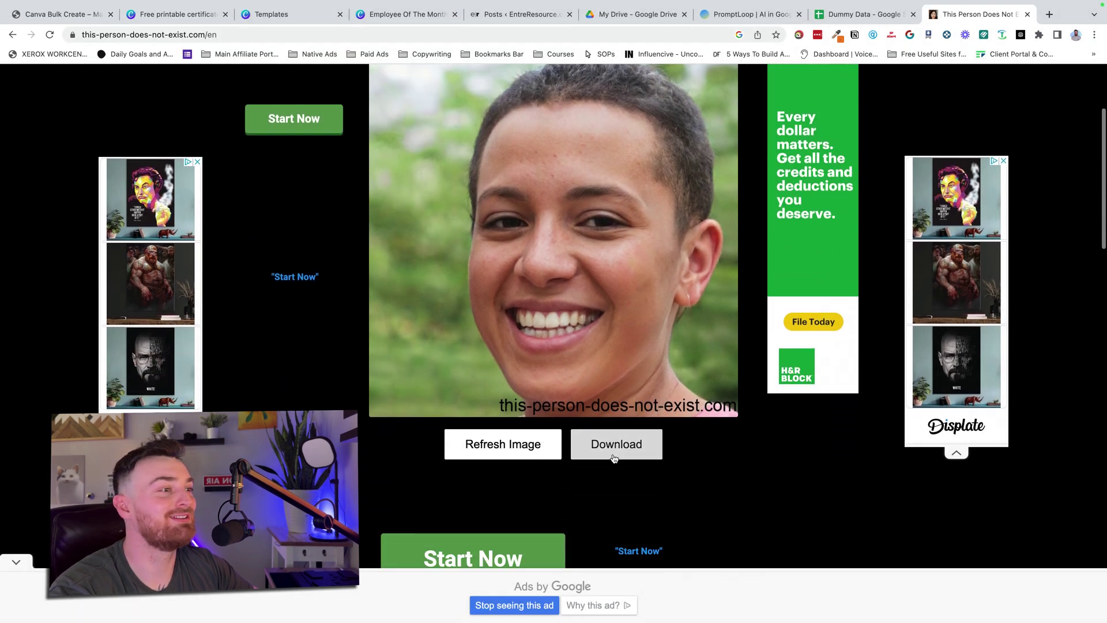
click(616, 444)
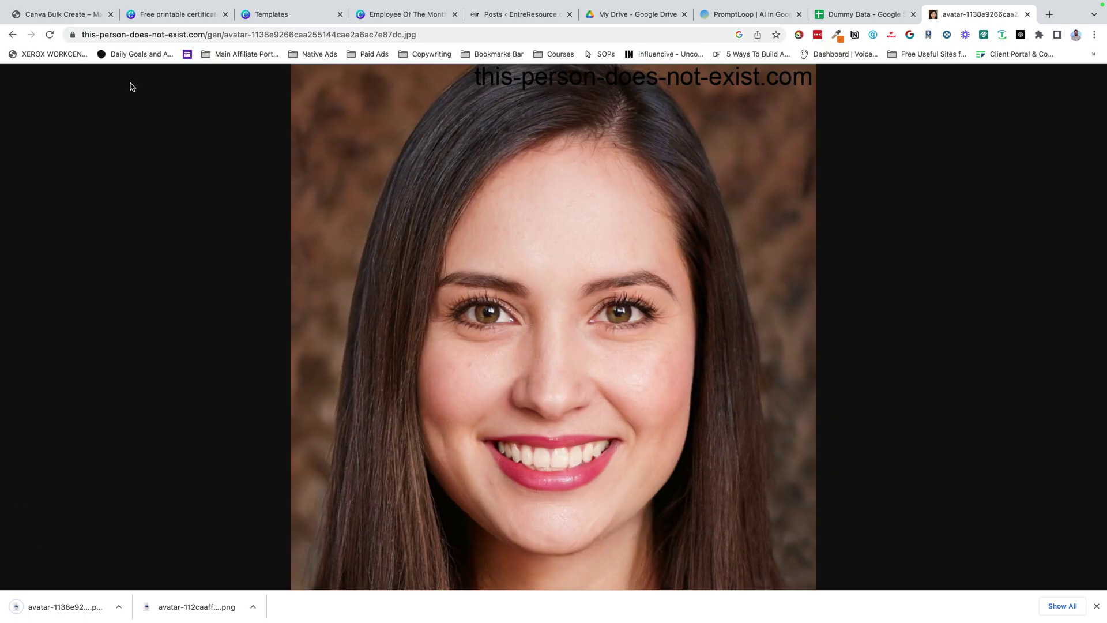
click(541, 472)
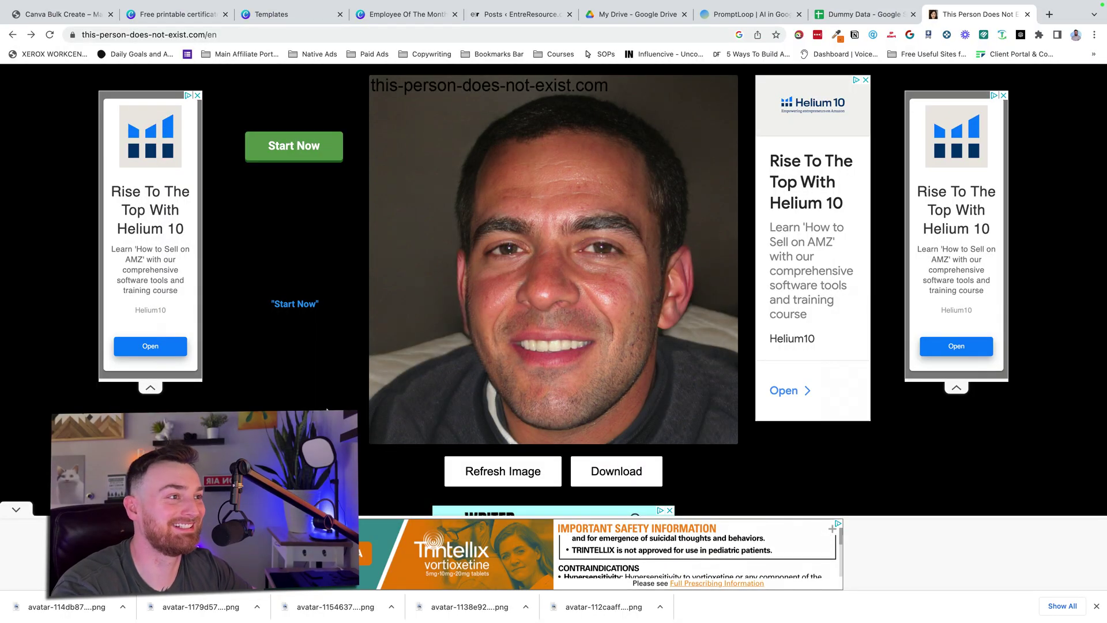
- Save another face, attach avatar photos to the twelve Image cells, and finish the table
right_click(703, 319)
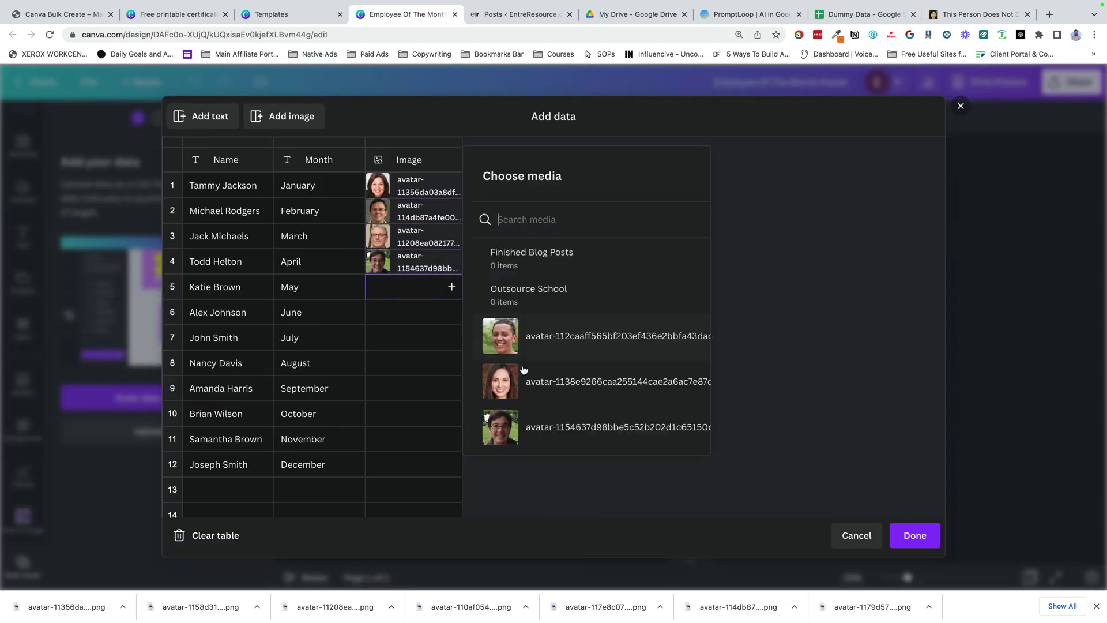
click(450, 363)
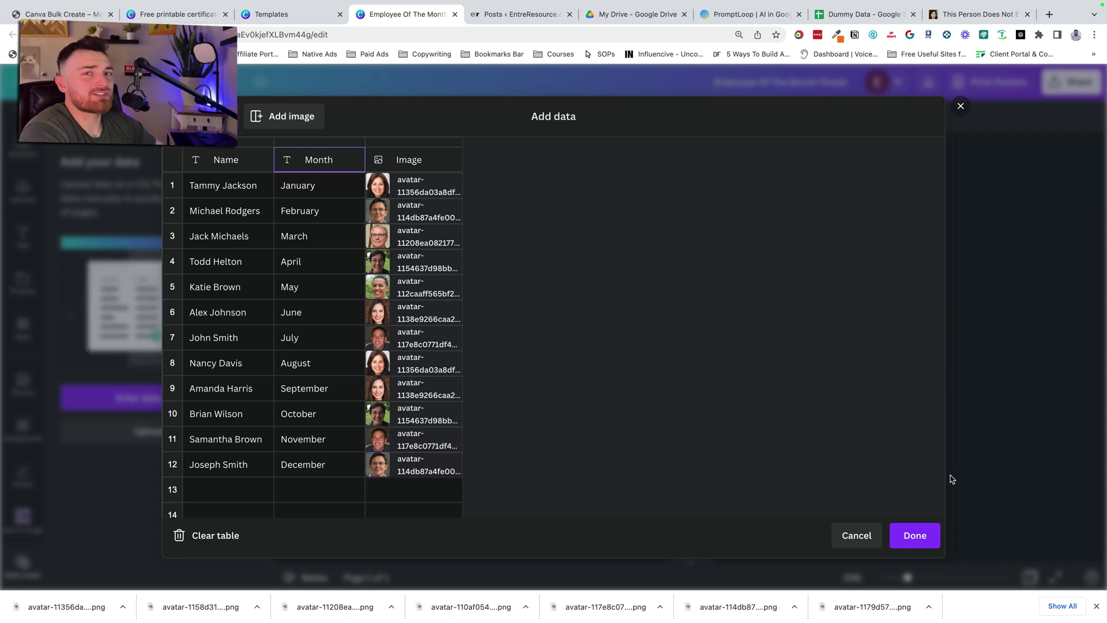
click(916, 542)
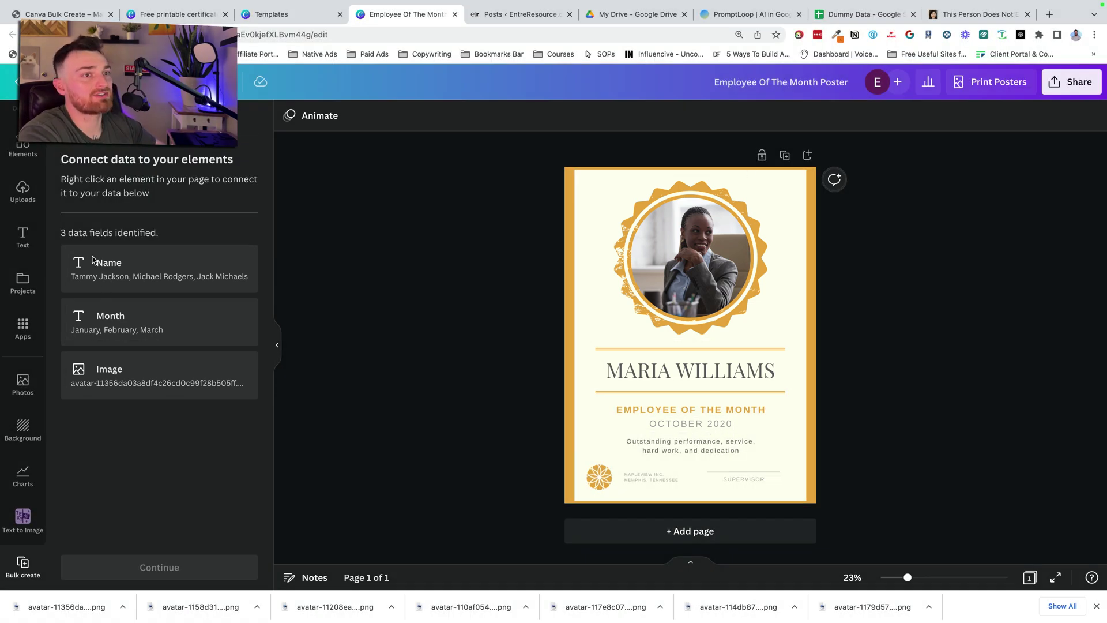
- Connect the MARIA WILLIAMS name heading to the Name data field
click(648, 380)
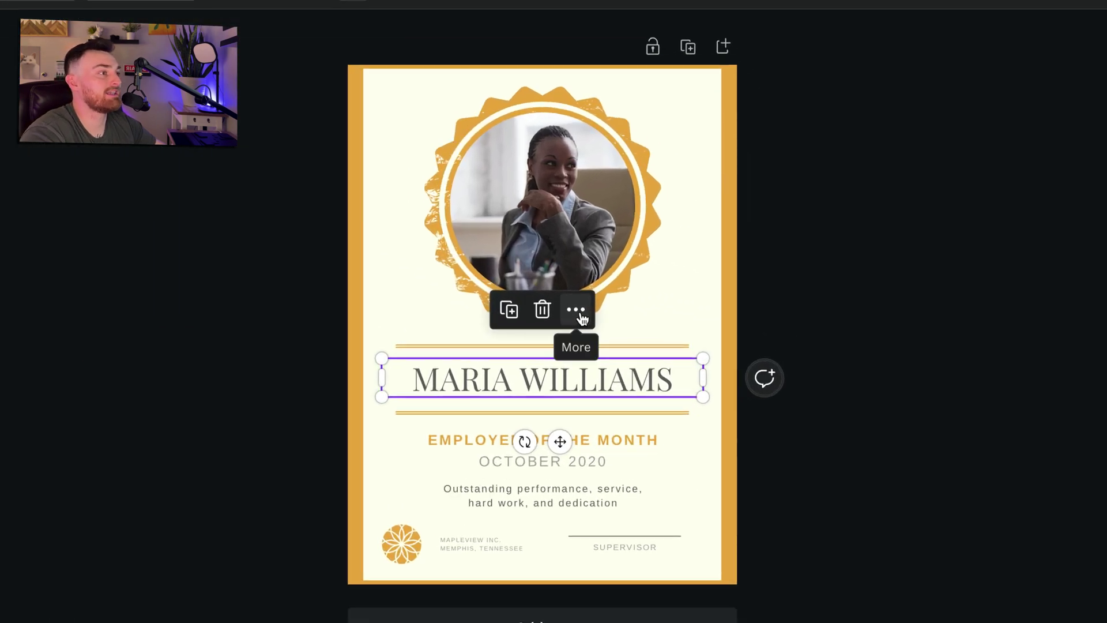
click(580, 316)
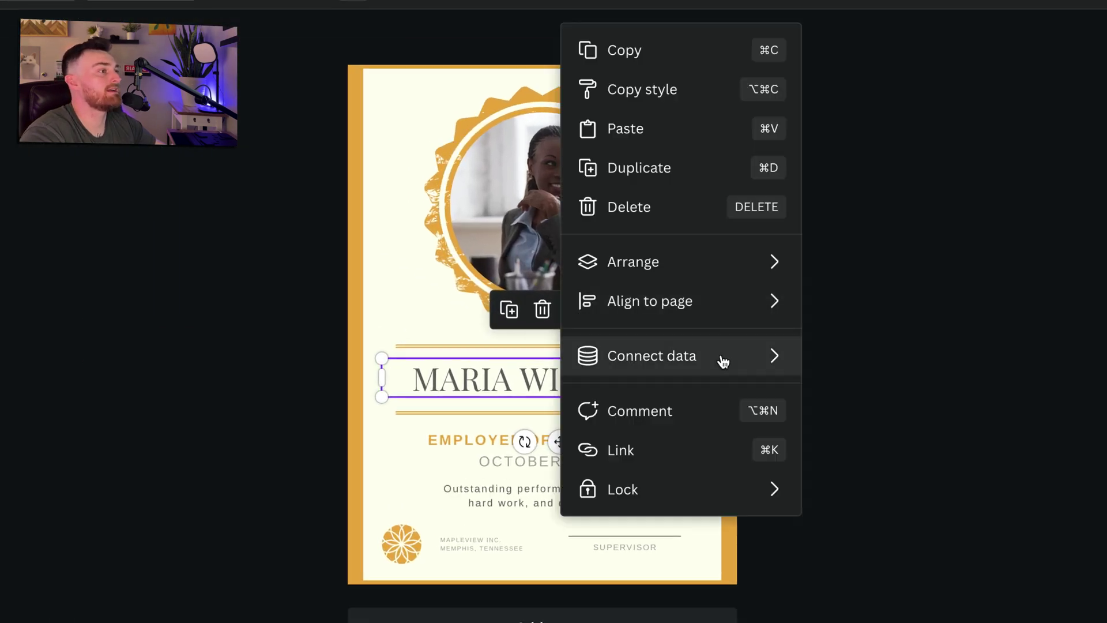
mouse_move(722, 362)
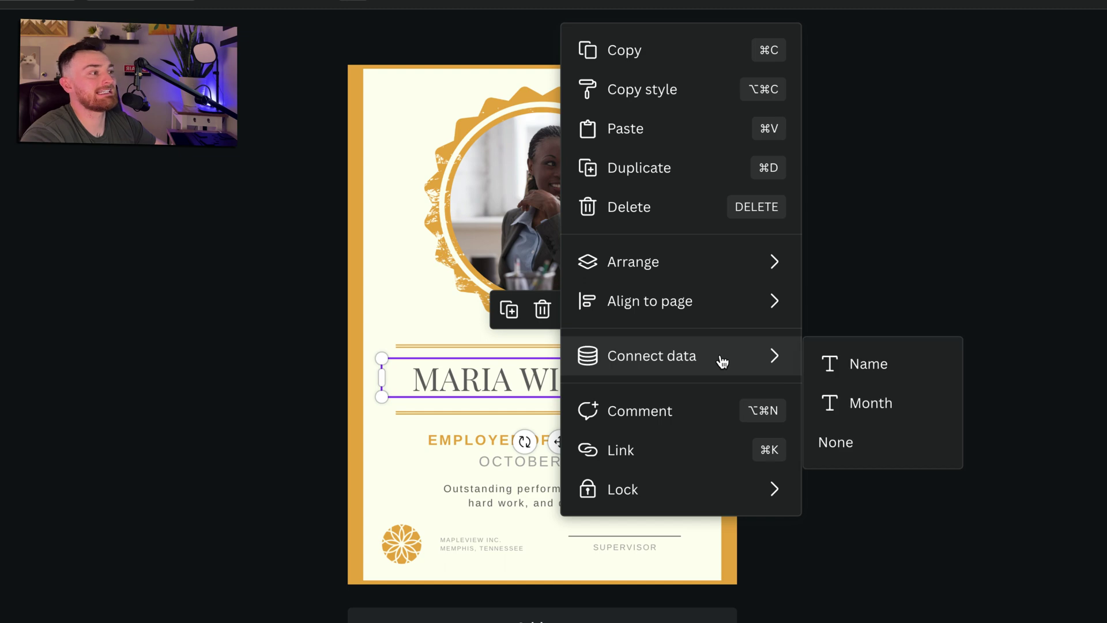
click(929, 368)
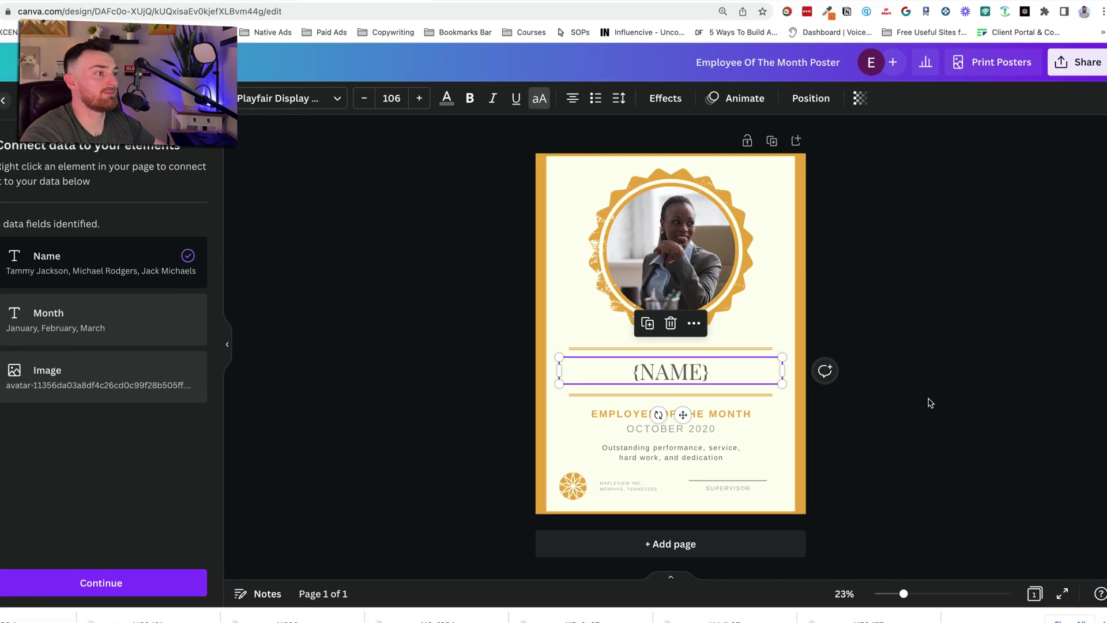
click(865, 423)
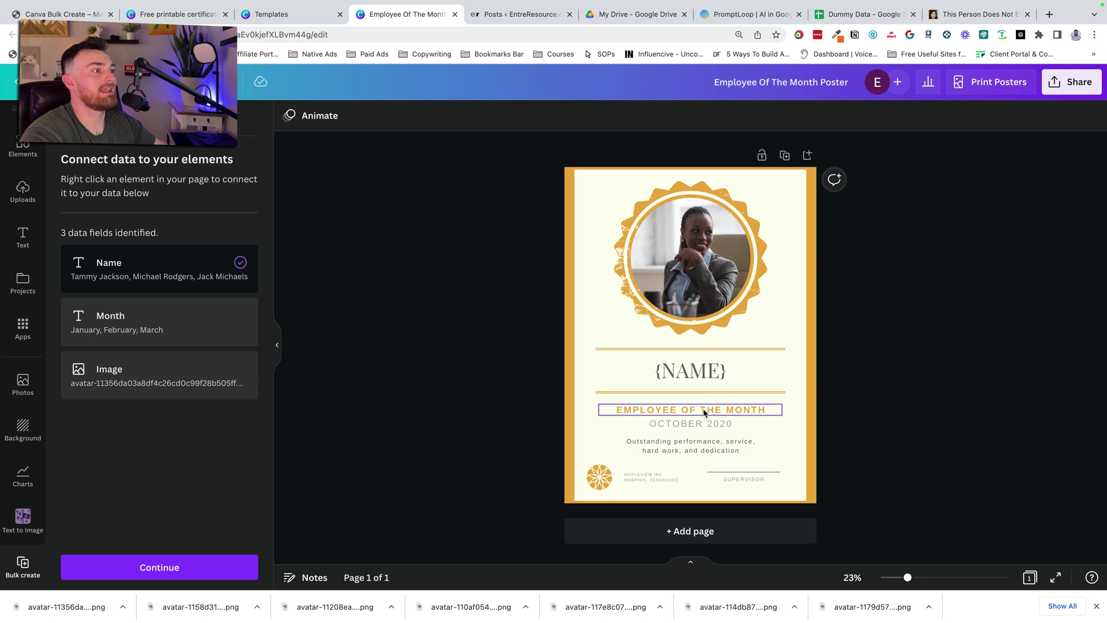
- Connect the OCTOBER 2020 date line to the Month data field
click(690, 425)
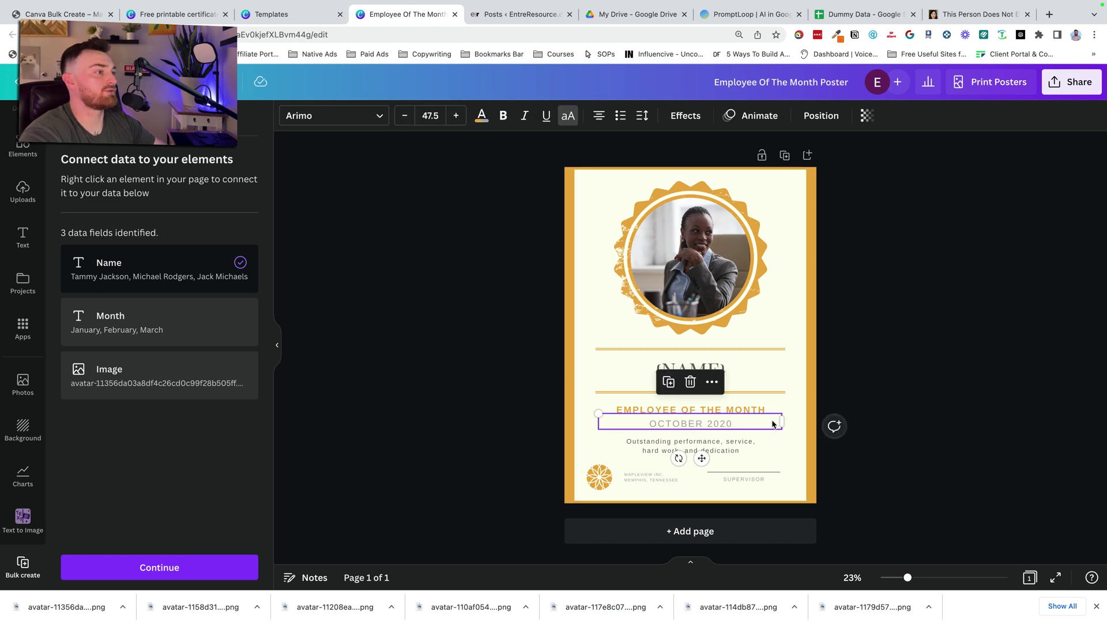
click(713, 384)
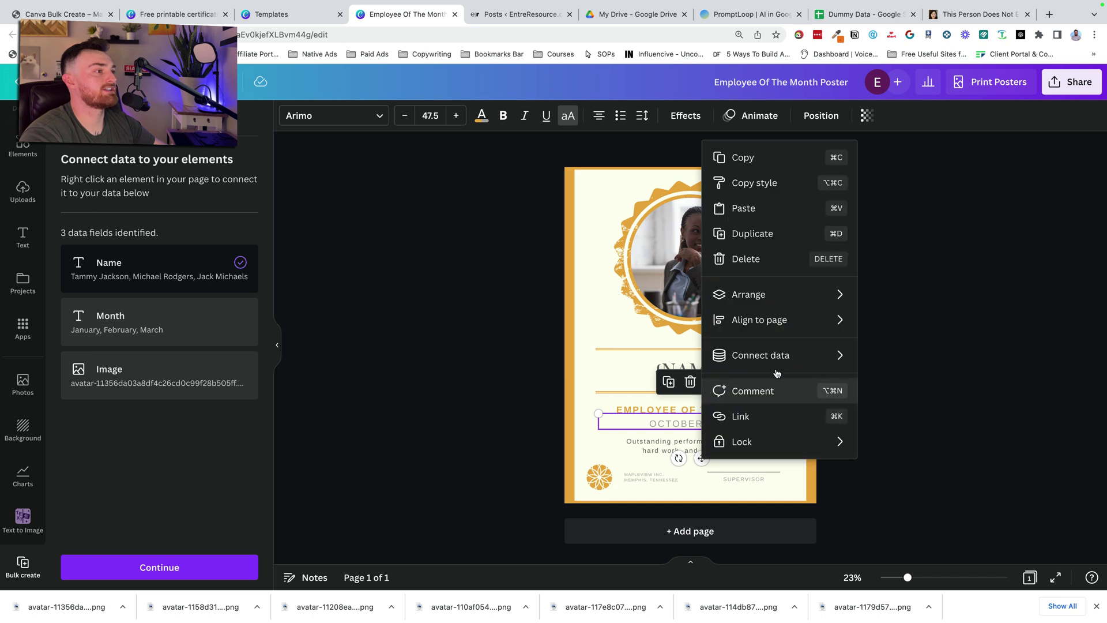
mouse_move(774, 365)
click(898, 384)
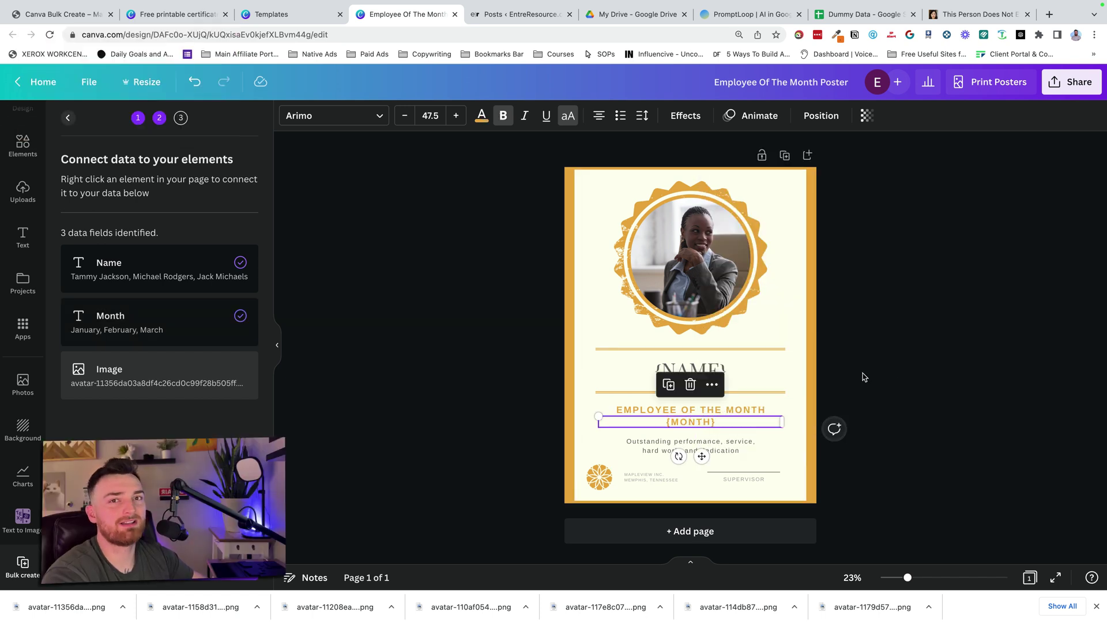
- Connect the circular photo frame to the Image data field
click(650, 238)
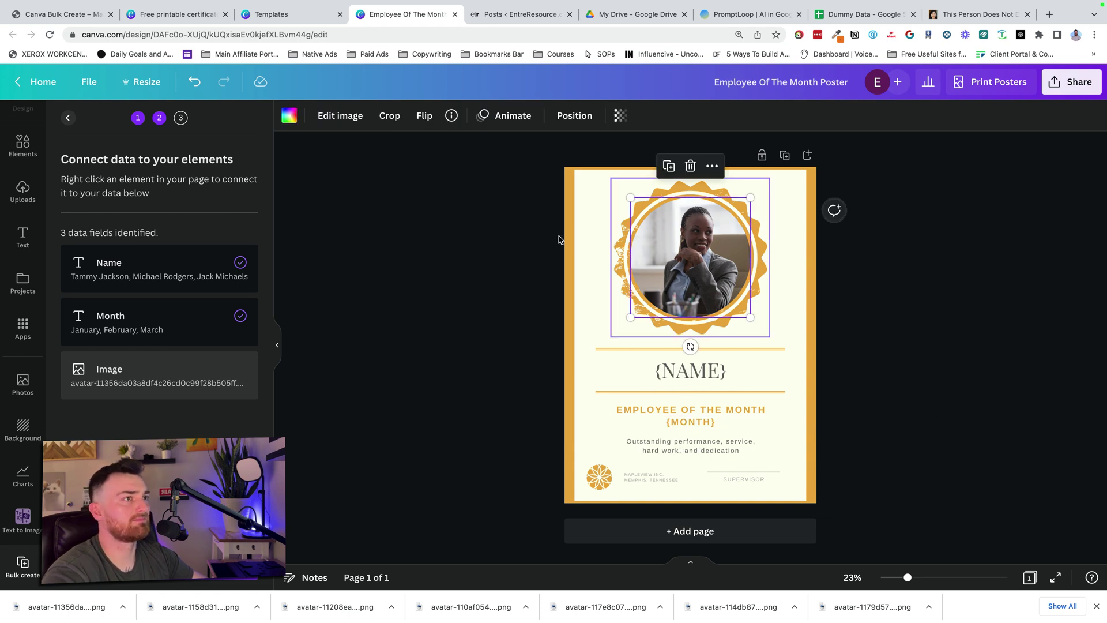
right_click(650, 238)
mouse_move(786, 357)
click(922, 362)
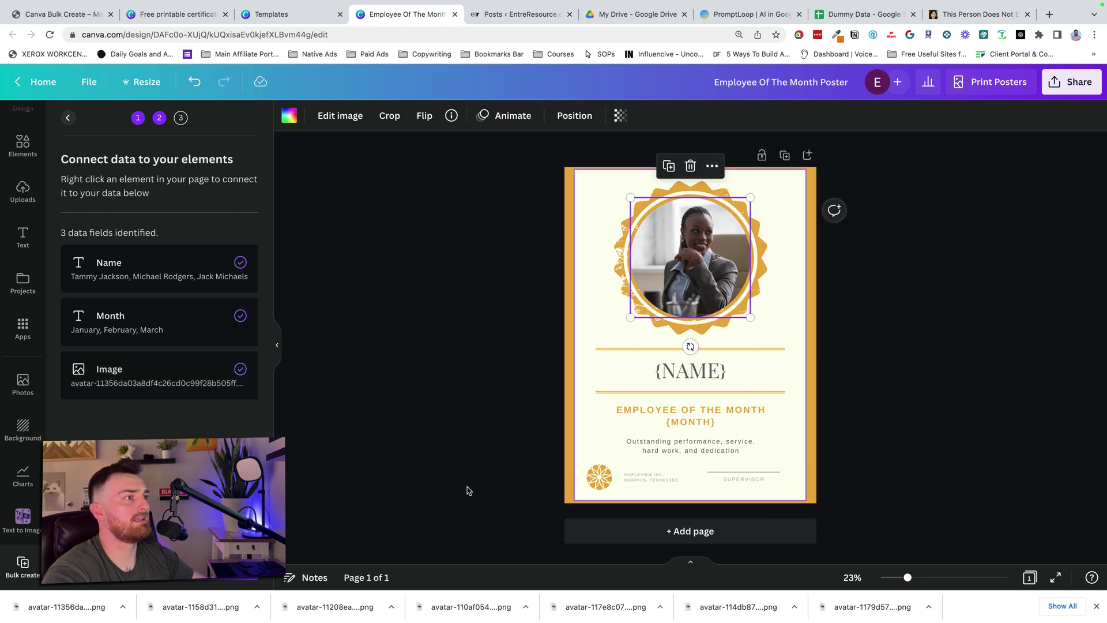
- Continue to apply the data and review the generated 12-page poster
click(159, 568)
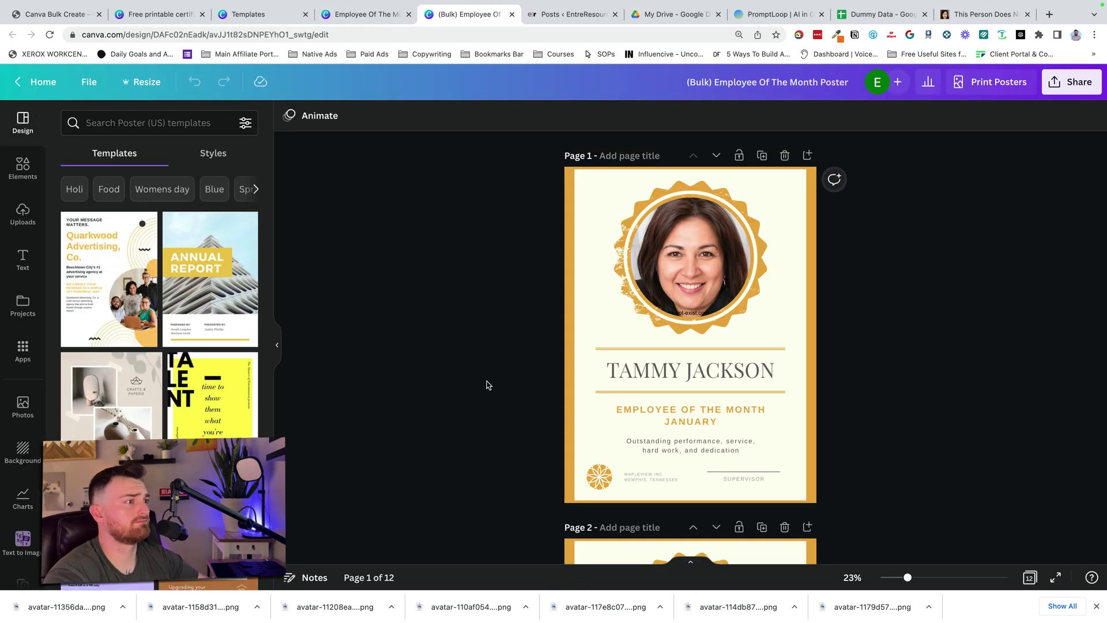
scroll(510, 402, down, 12)
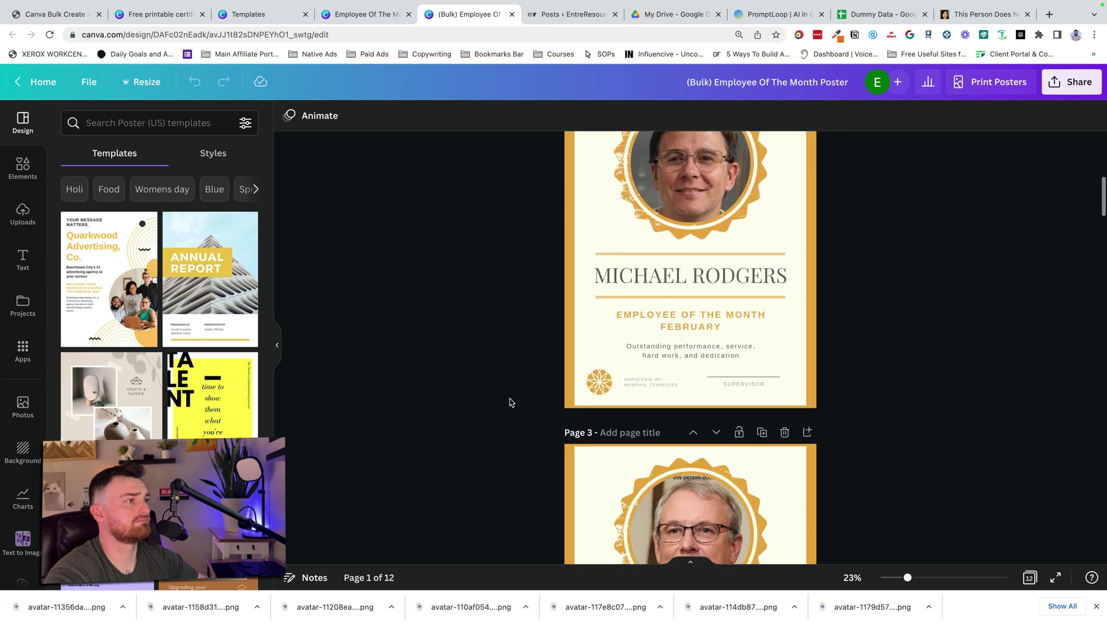
scroll(696, 425, up, 12)
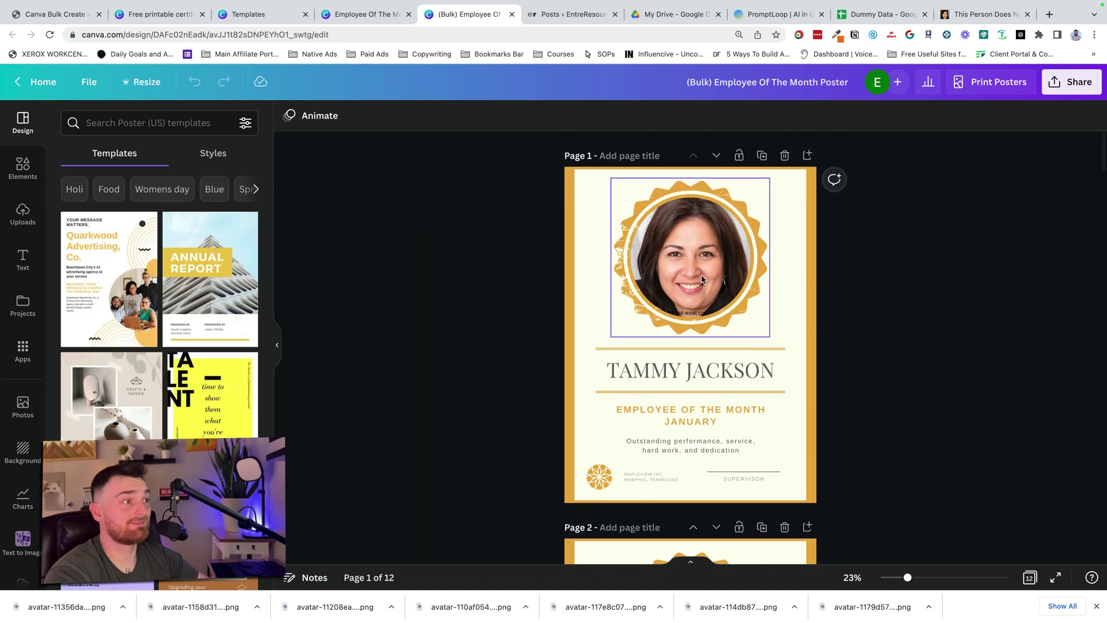
- On the template, make the {MONTH} placeholder dark grey and turn off all capitals
click(696, 425)
click(389, 20)
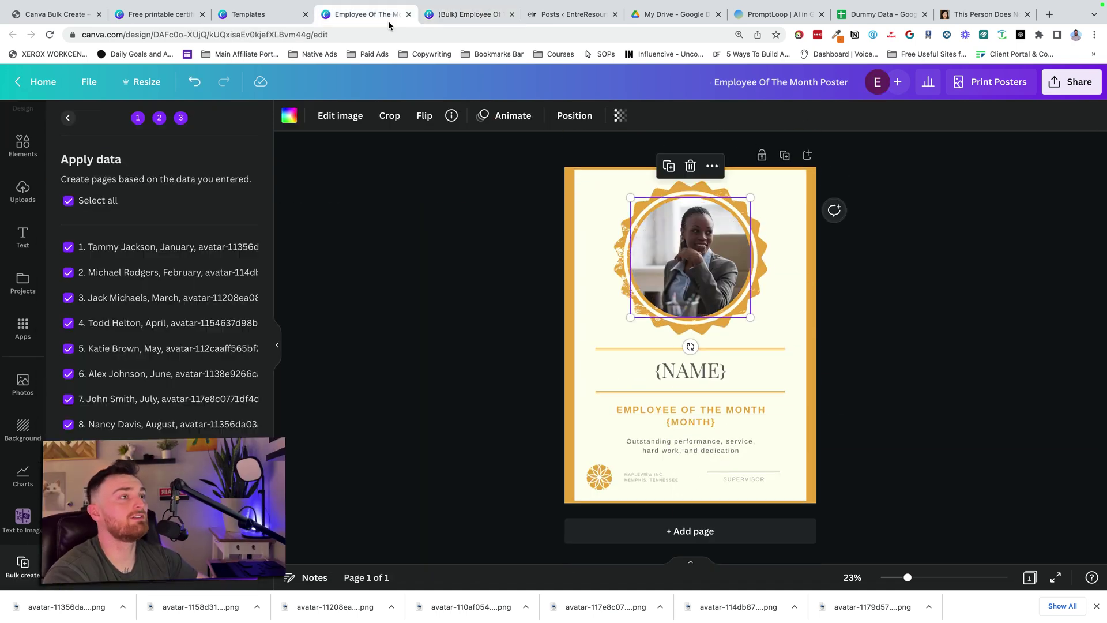
click(679, 425)
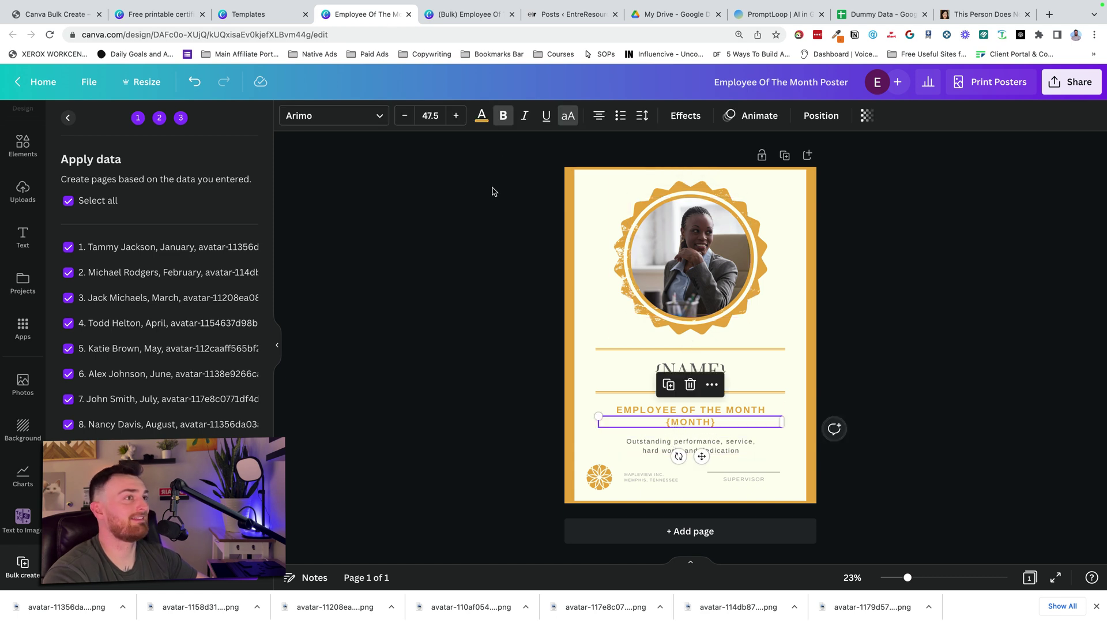
click(481, 115)
click(109, 192)
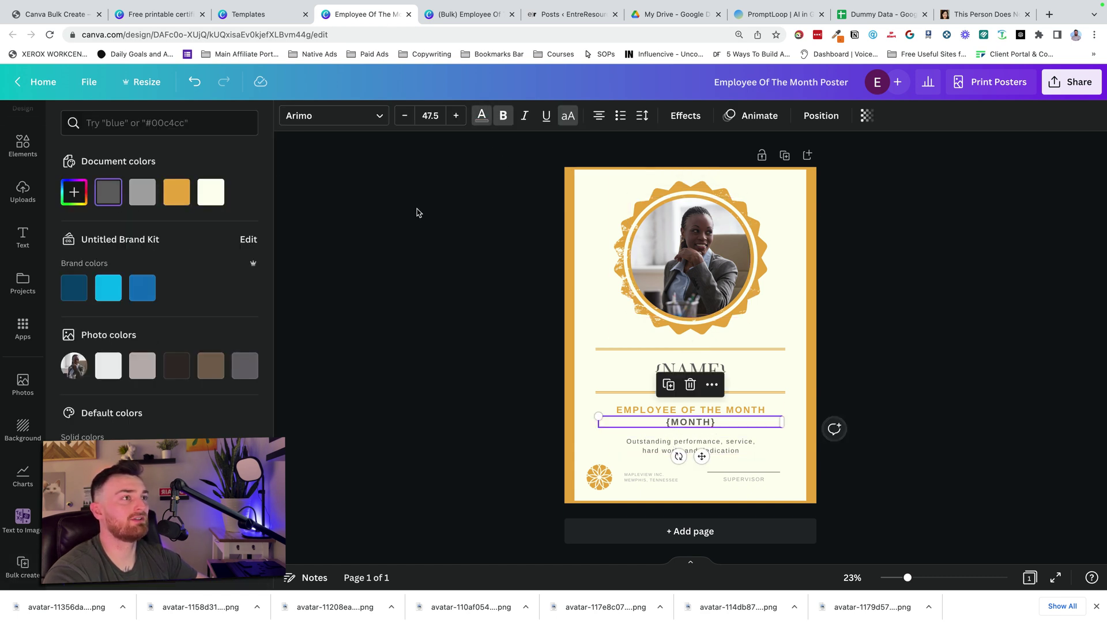
click(568, 115)
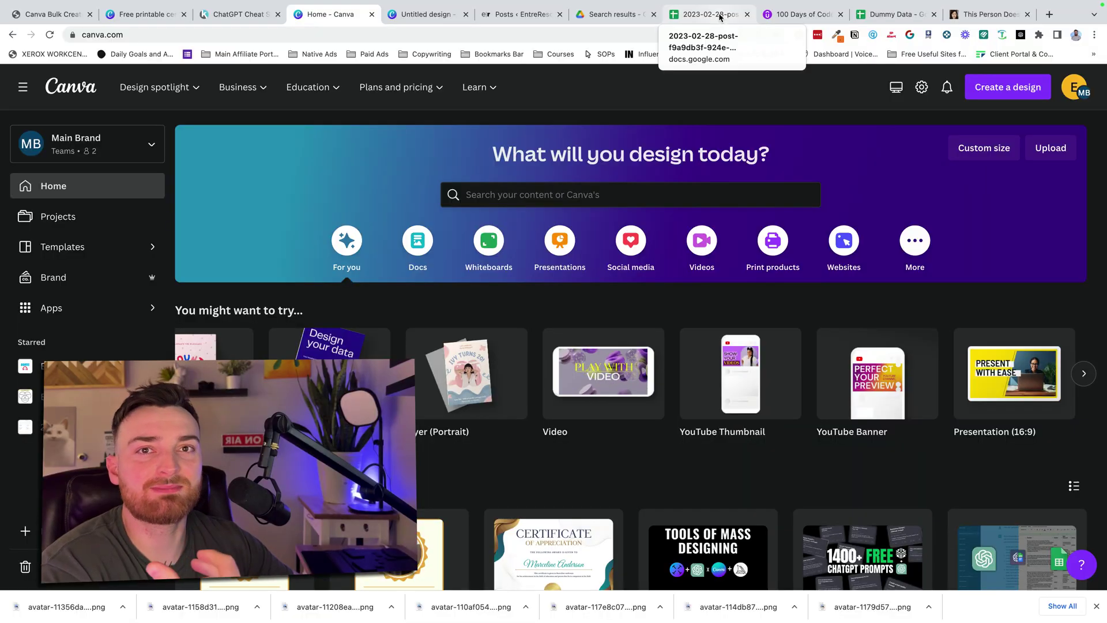
- In the 2023-02-28-post sheet, select column B titles and jump to the last row, 626
click(706, 14)
drag(254, 159, 263, 549)
scroll(299, 303, up, 5)
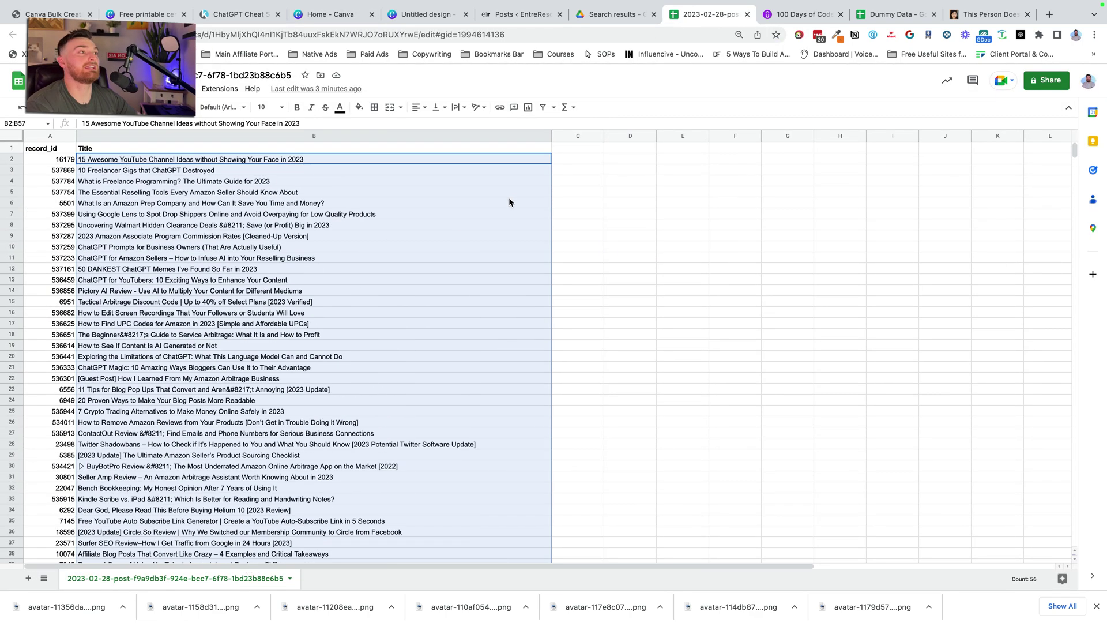
click(571, 163)
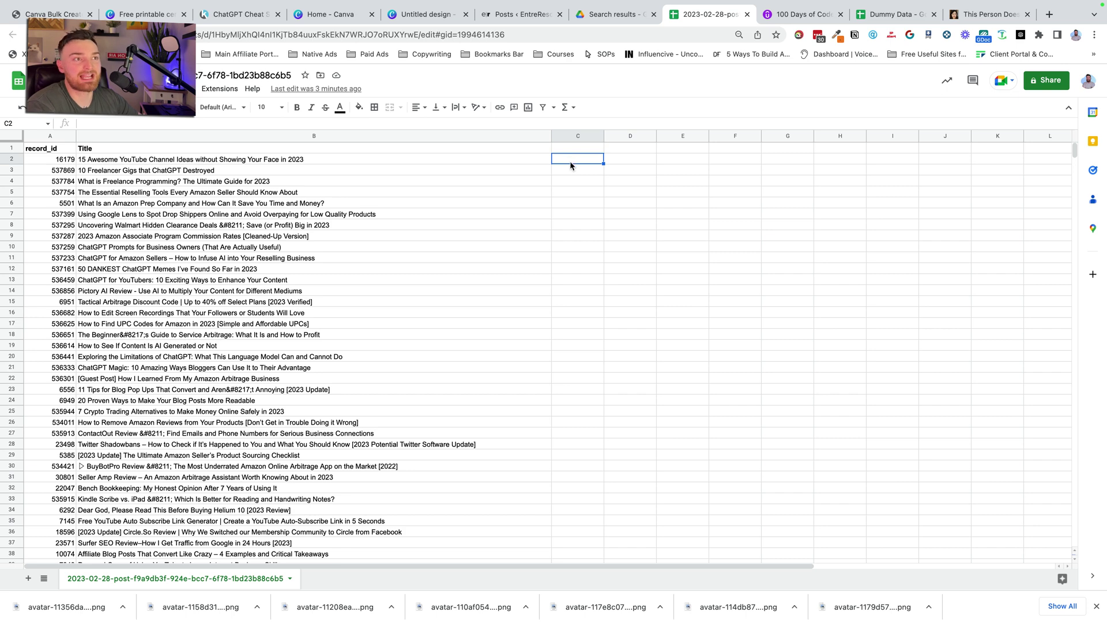
drag(427, 161, 433, 546)
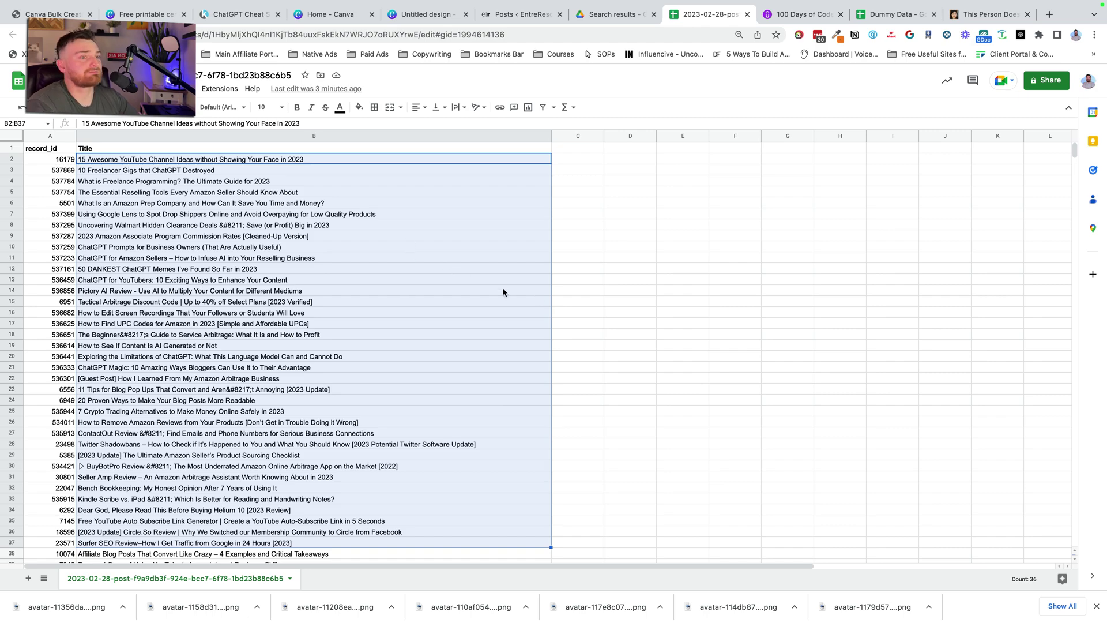
scroll(503, 292, down, 10)
click(345, 356)
key(super+Down)
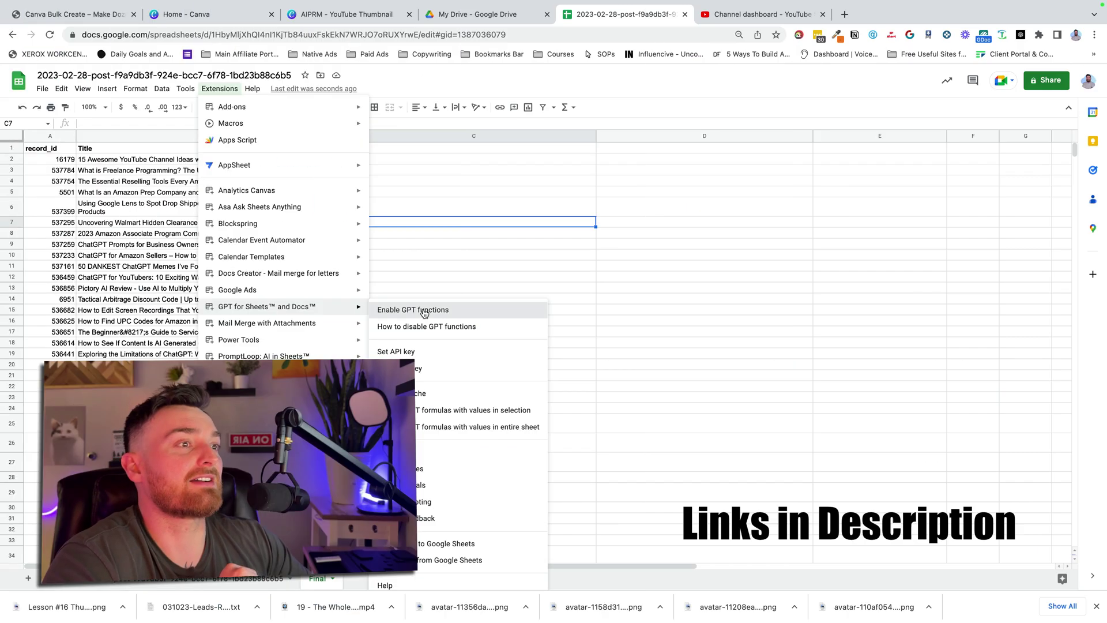
- Enable GPT for Sheets functions and confirm the Enable GPT dialog with OK
click(423, 308)
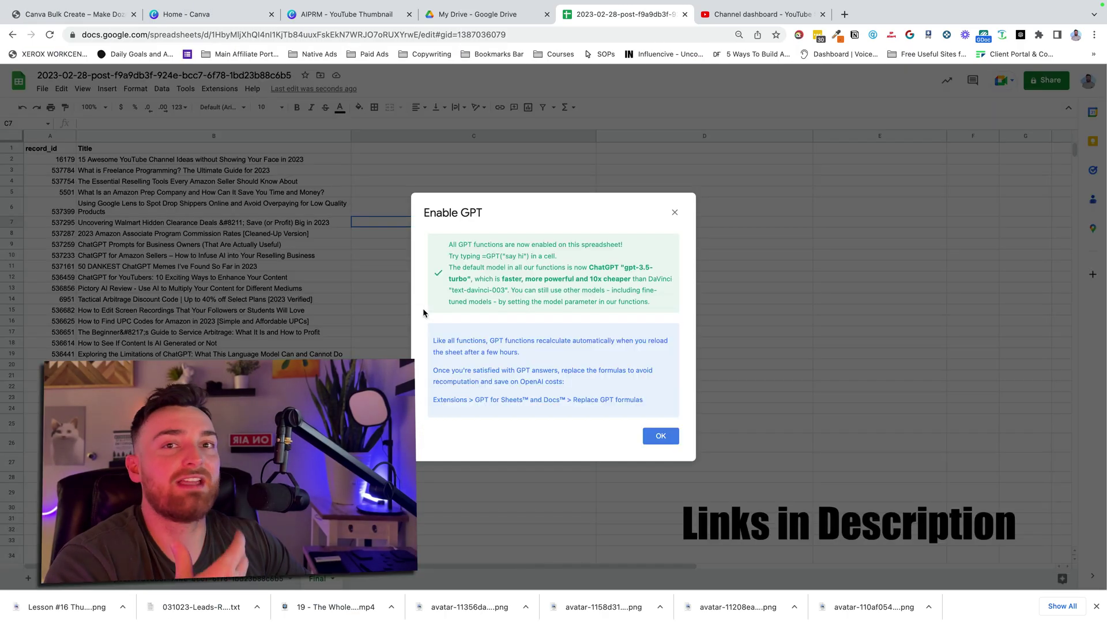
click(675, 439)
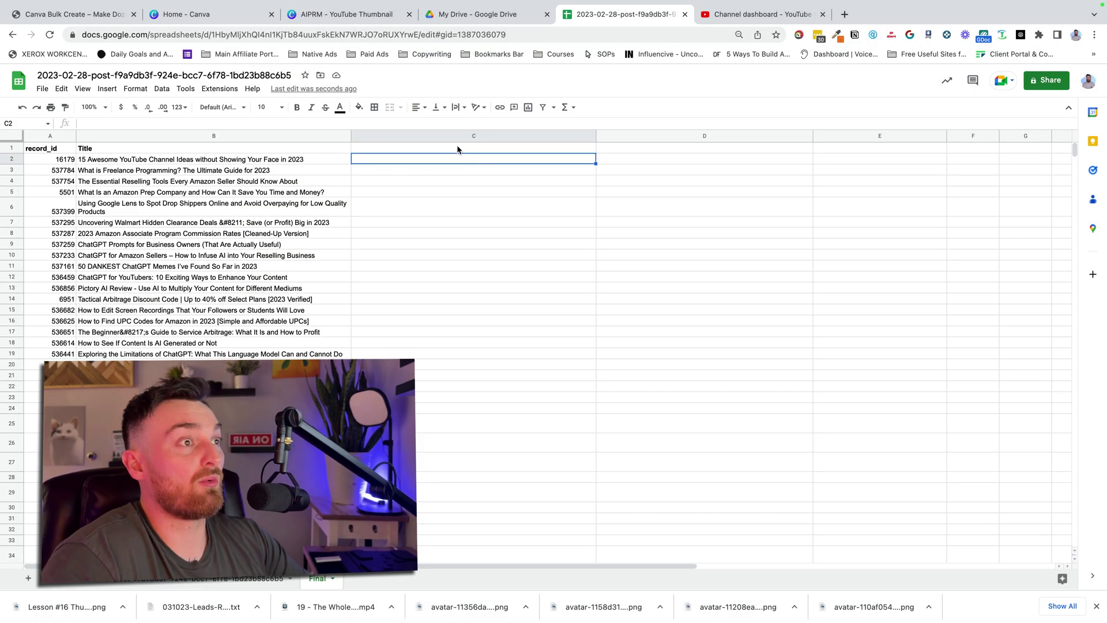
- Select cell C1 in the titles sheet, then return to the Canva home page
click(457, 148)
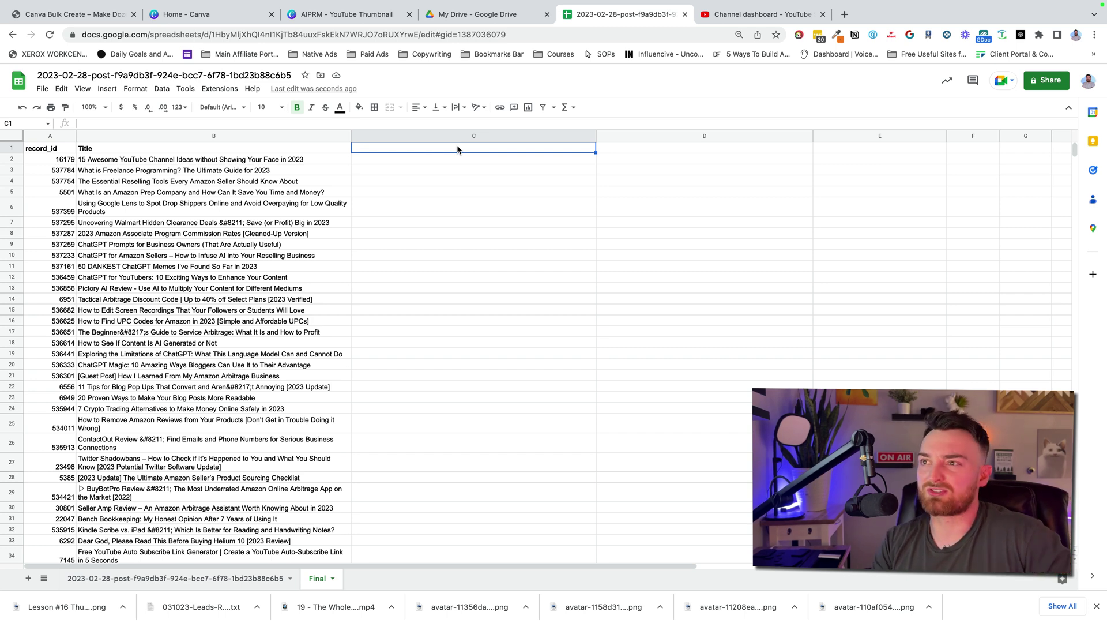
scroll(438, 144, down, 1)
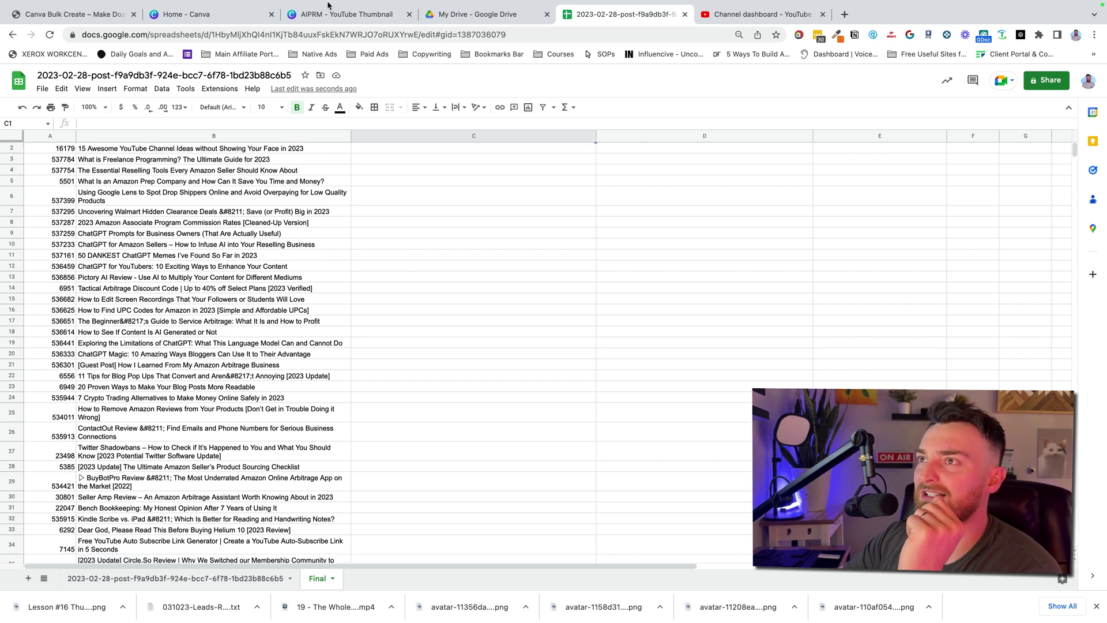
click(190, 14)
scroll(73, 85, up, 6)
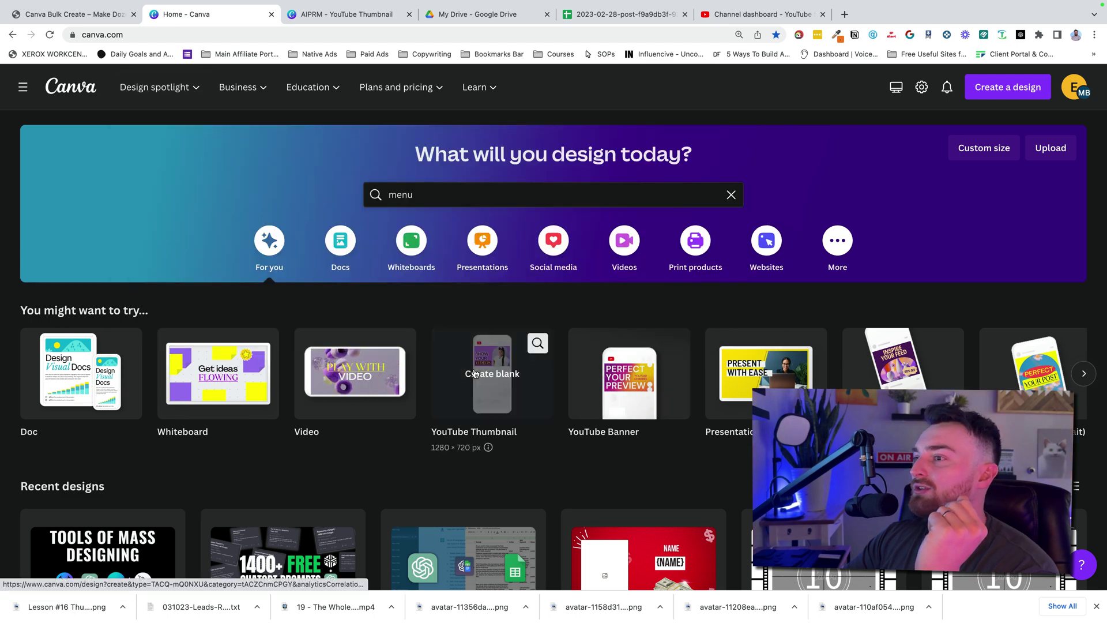
- Start a blank YouTube thumbnail with the INCOME GREAT IDEAS template and delete its photo
click(499, 383)
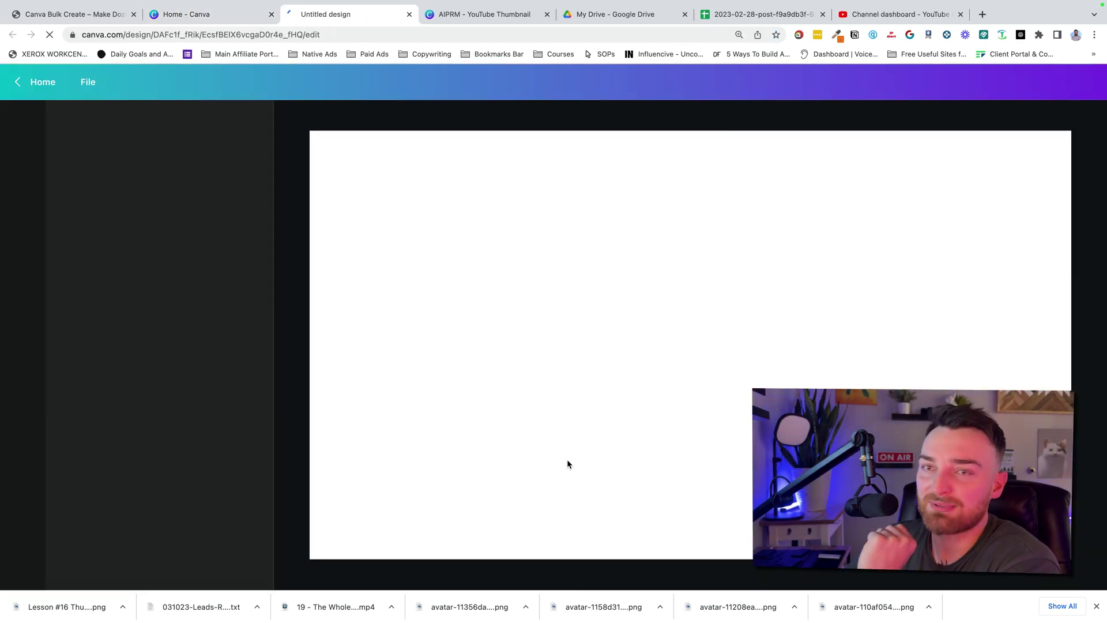
click(107, 263)
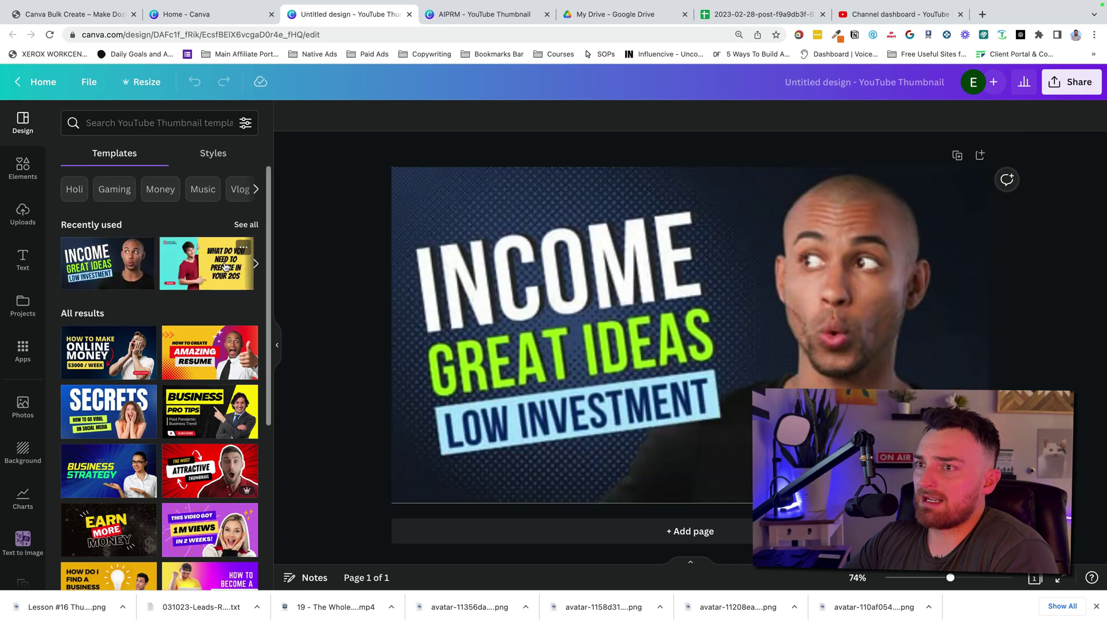
click(849, 350)
key(Delete)
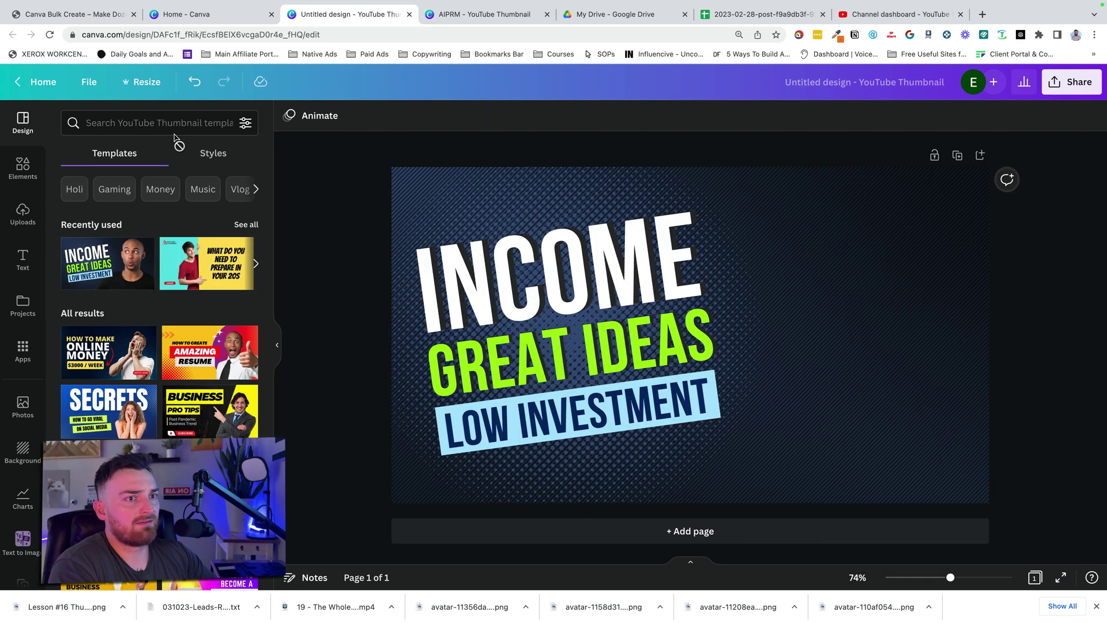
- Place an uploaded face photo right of the headline, remove its background, and enlarge it
click(22, 213)
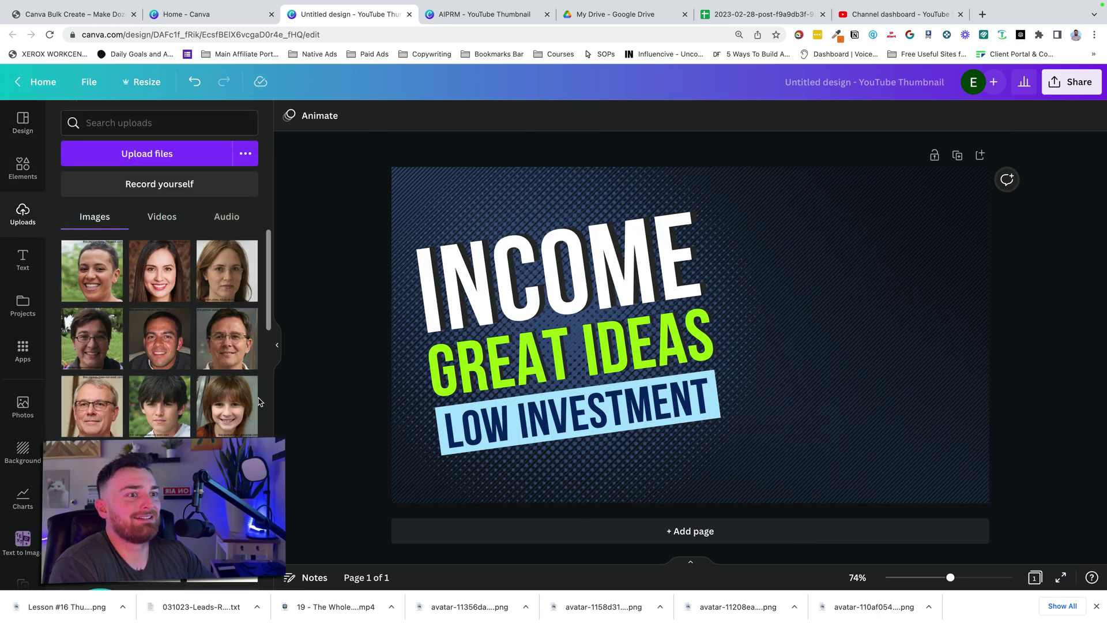
drag(157, 335, 964, 474)
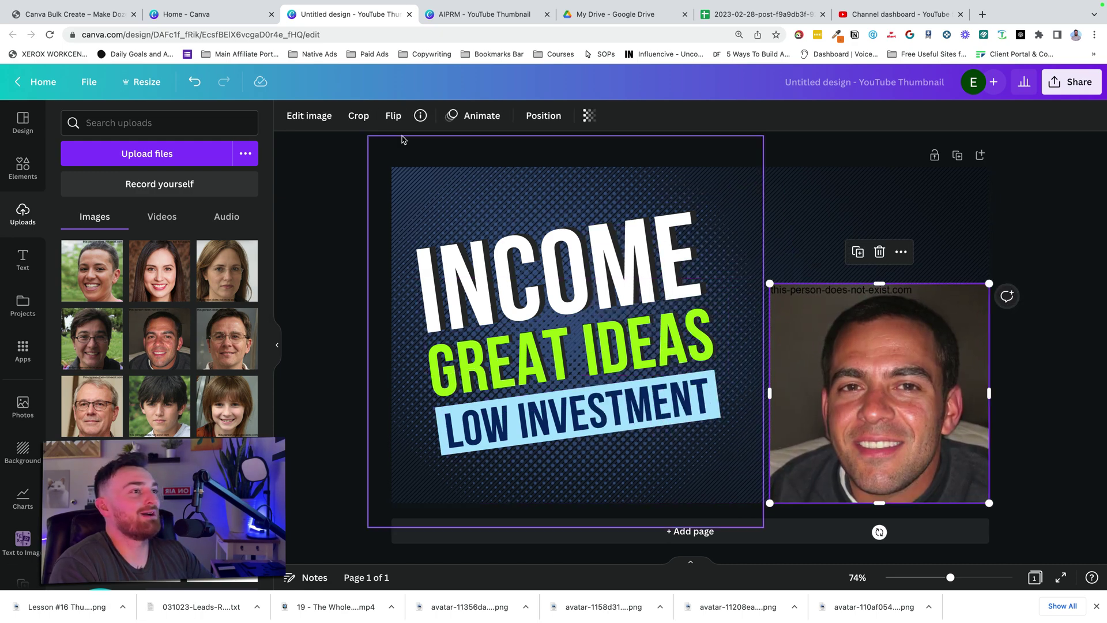
click(309, 115)
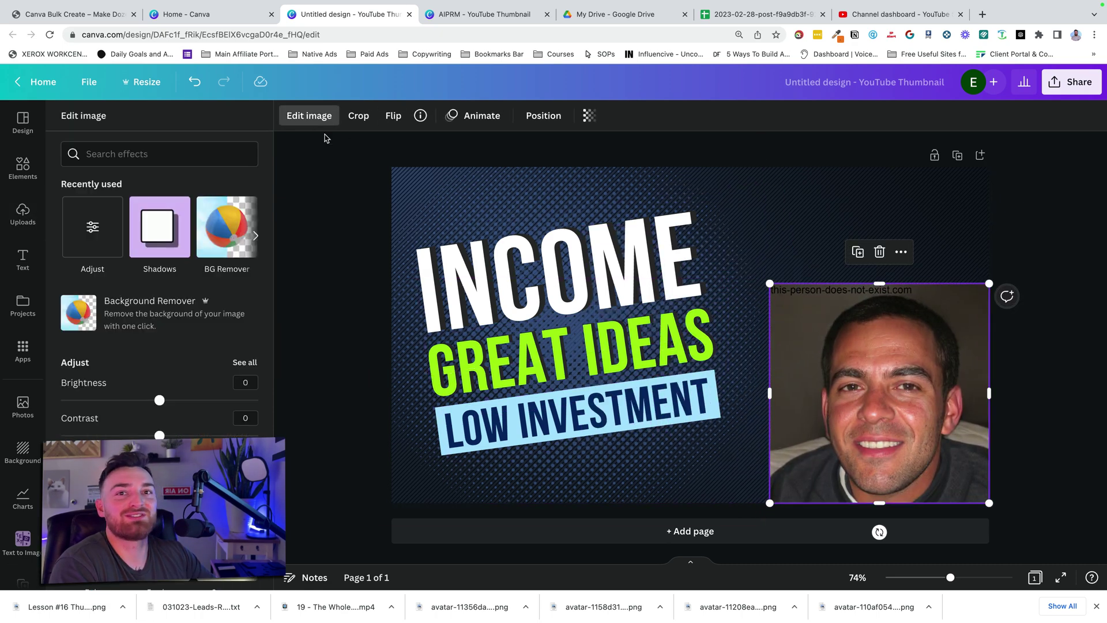
click(231, 231)
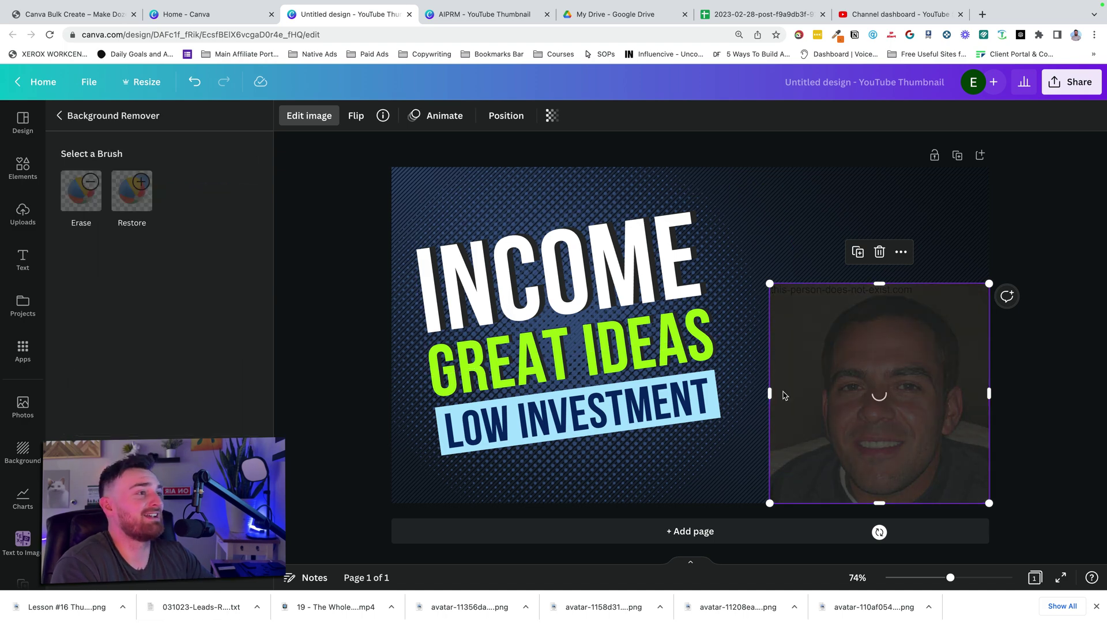
drag(770, 283, 668, 181)
click(309, 116)
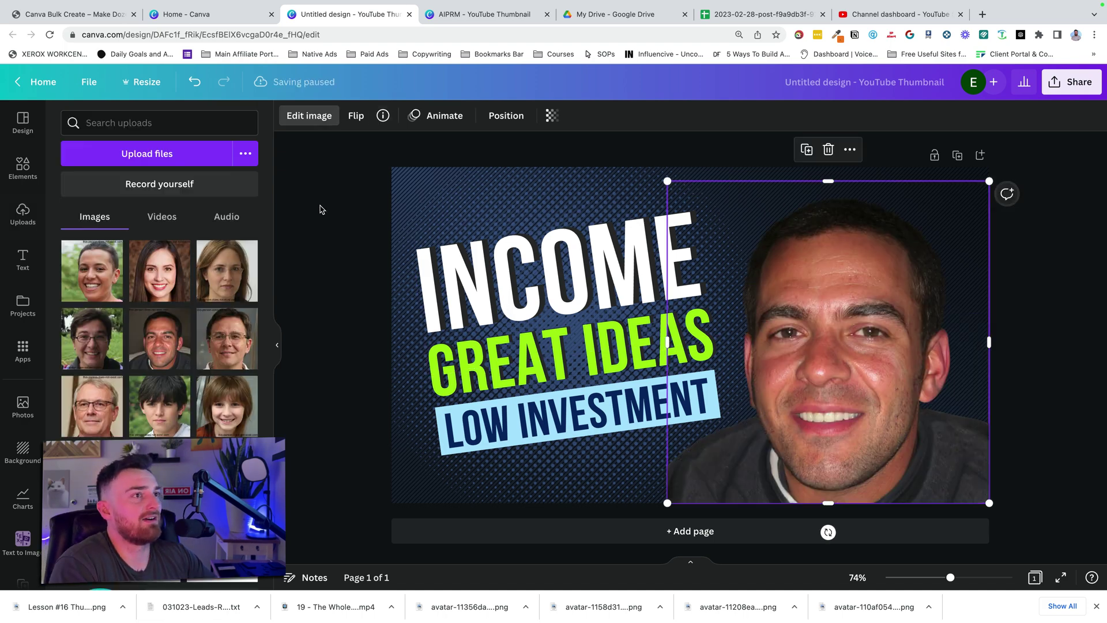
- Delete the GREAT IDEAS and LOW INVESTMENT texts and the light-blue box, keeping INCOME
click(530, 384)
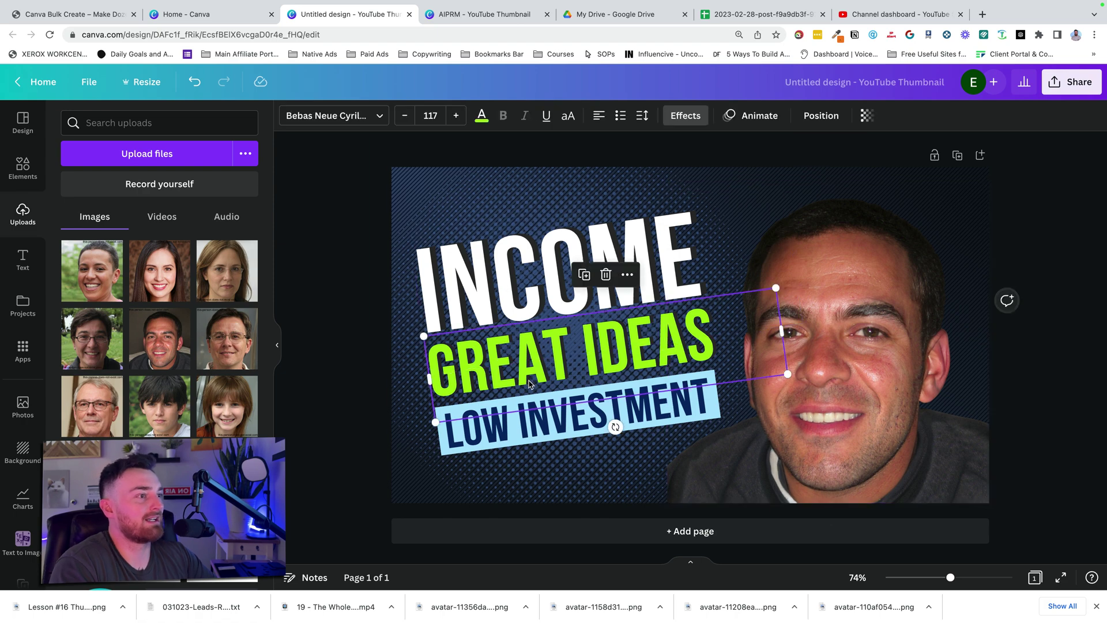
key(Delete)
click(533, 415)
key(Delete)
click(473, 423)
key(Delete)
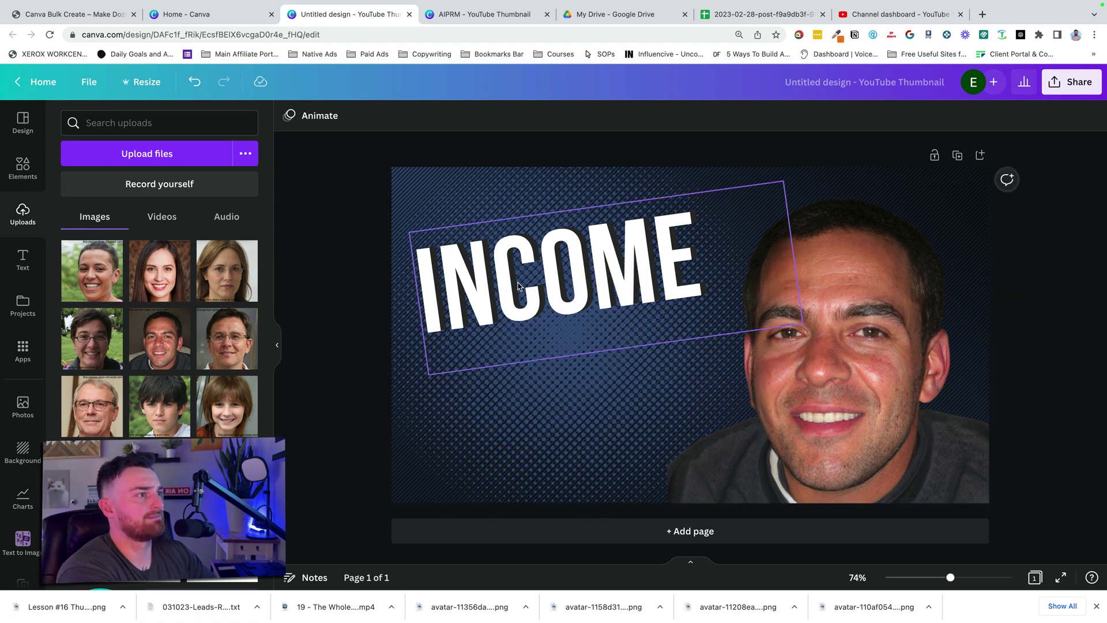
click(518, 285)
key(super+6)
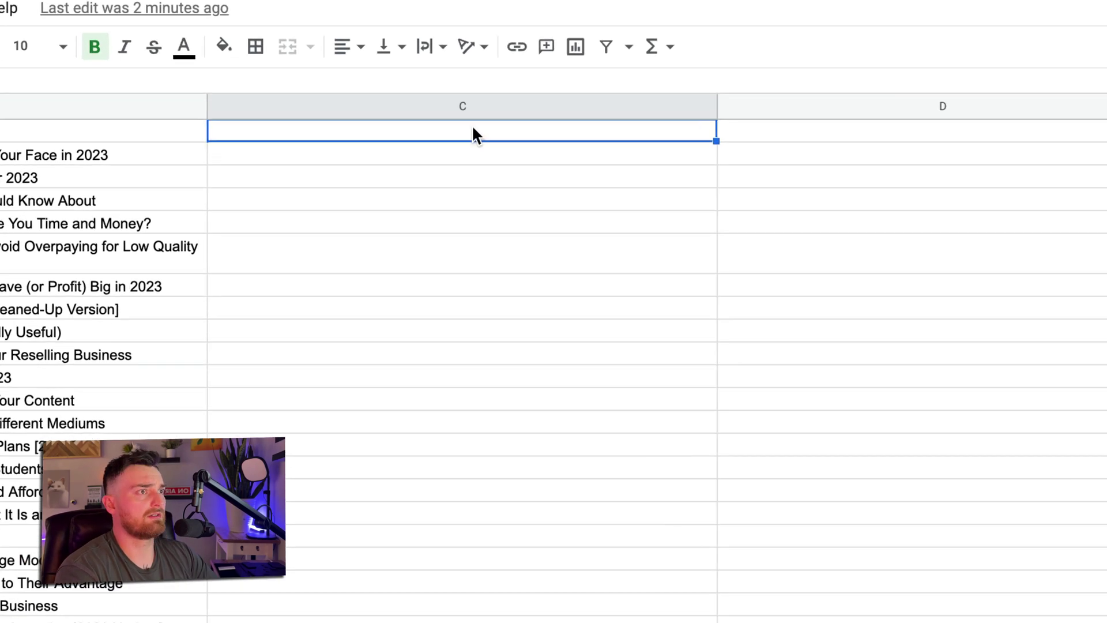
- Enter in C1: 'Shorten this title into fewer than 7 words. Make it clickbaity', keeping the meaning
text(Shorten this )
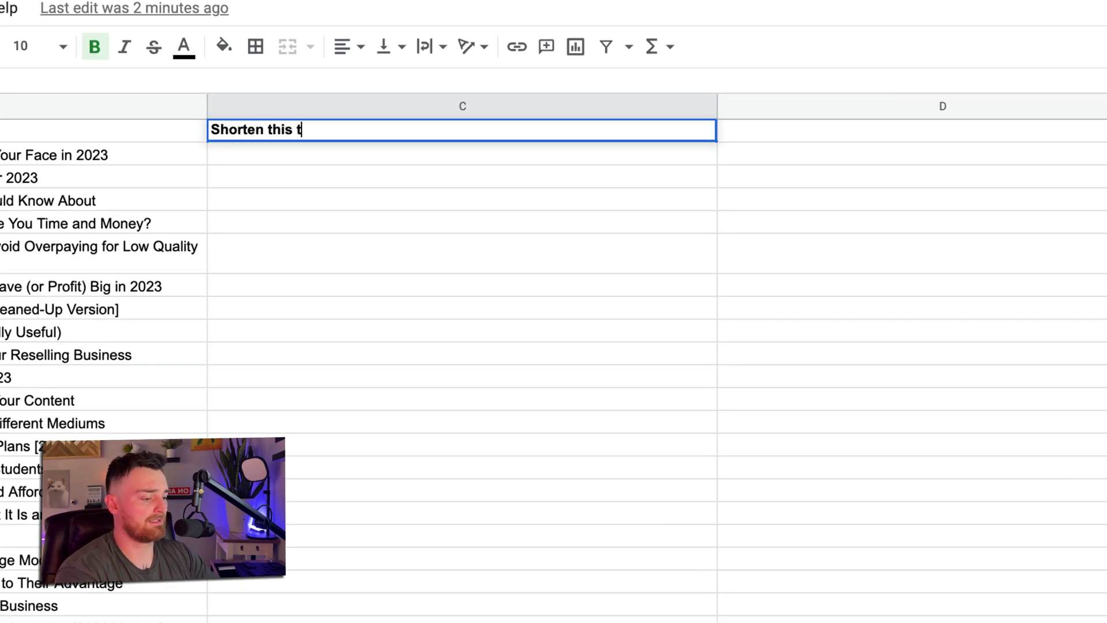
text(title into fewer than 7 words. Make it clickbaity.  Make sure it k)
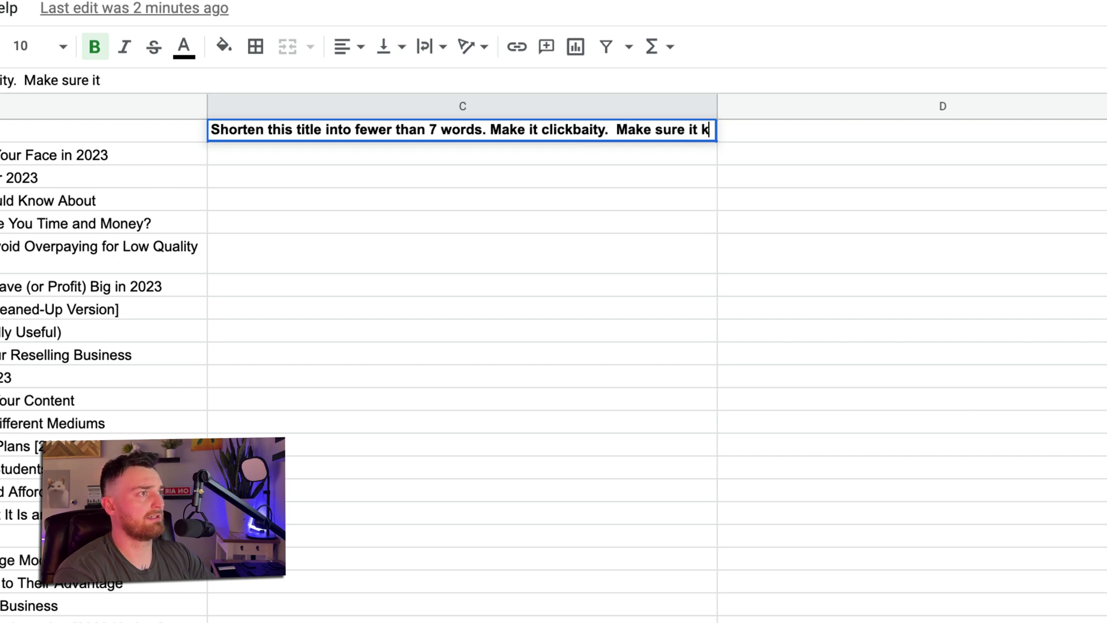
text(eeps the same m)
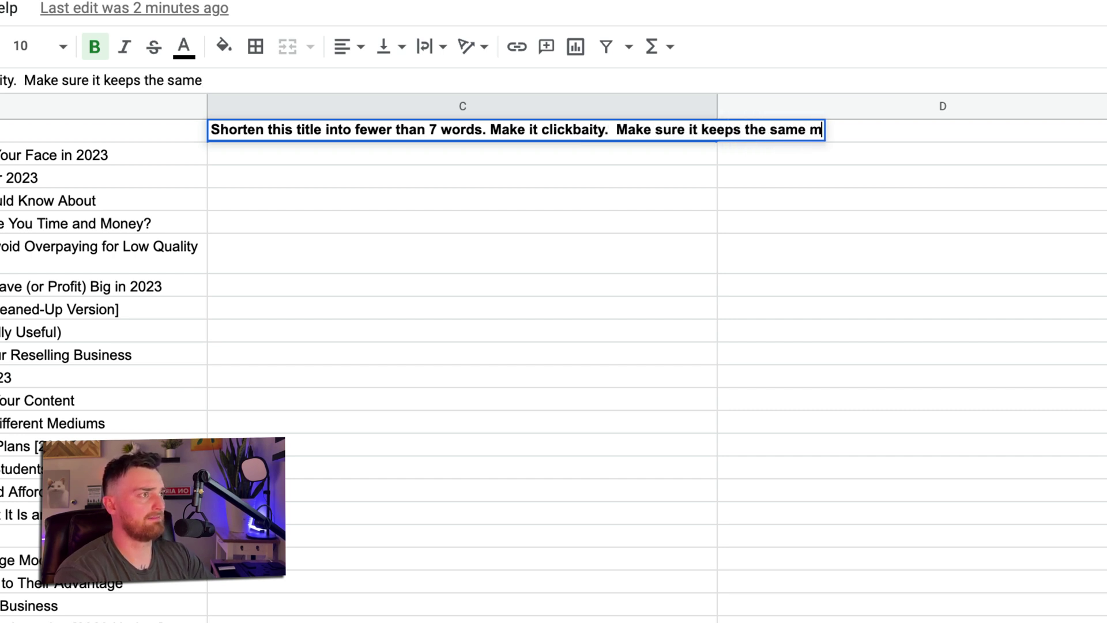
text(eaning.)
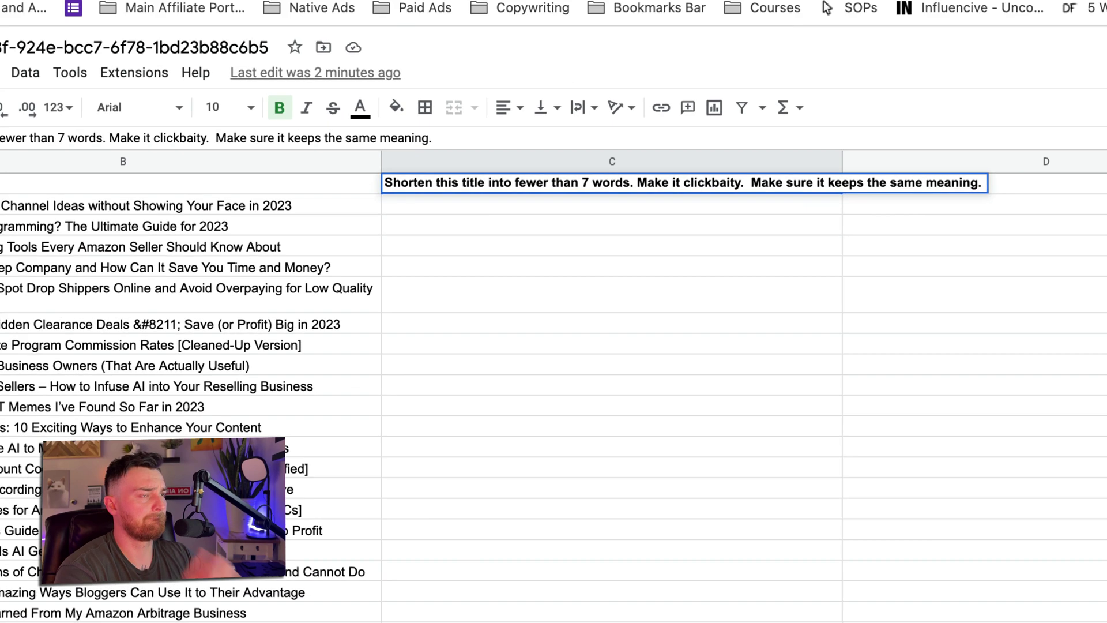
key(Return)
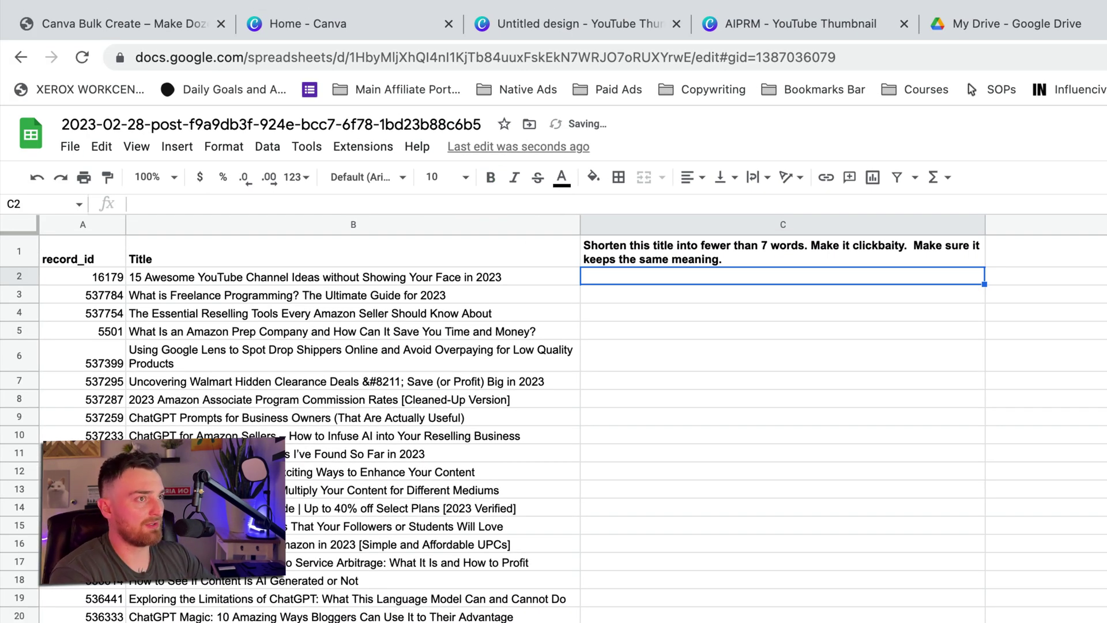
- Enter the formula =gpt($C$1,B2) in cell C2
text(=gpt()
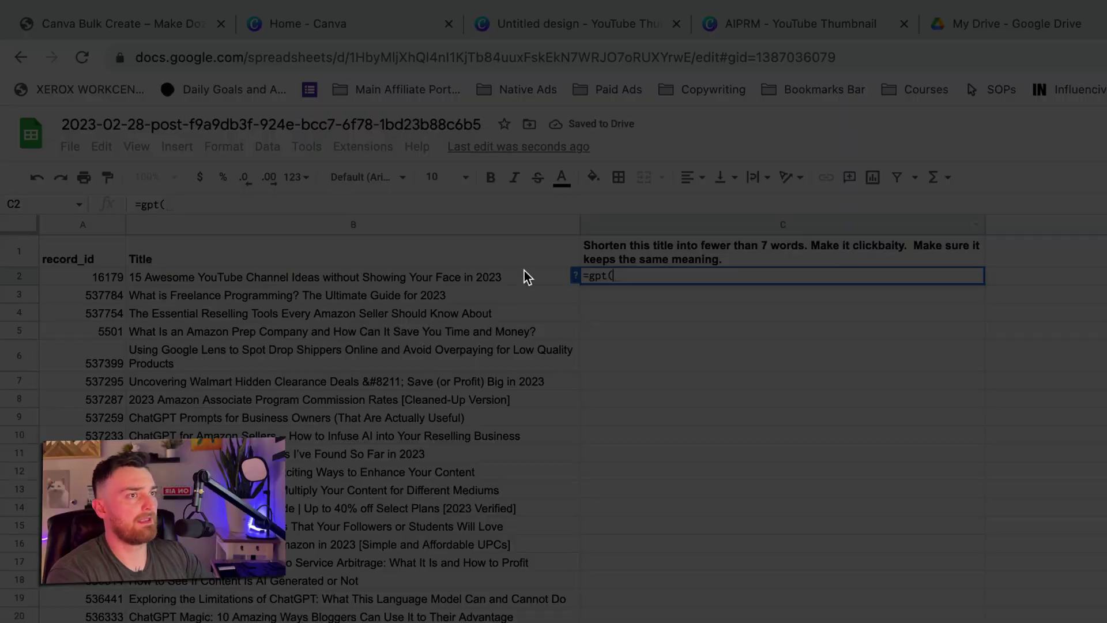
click(527, 277)
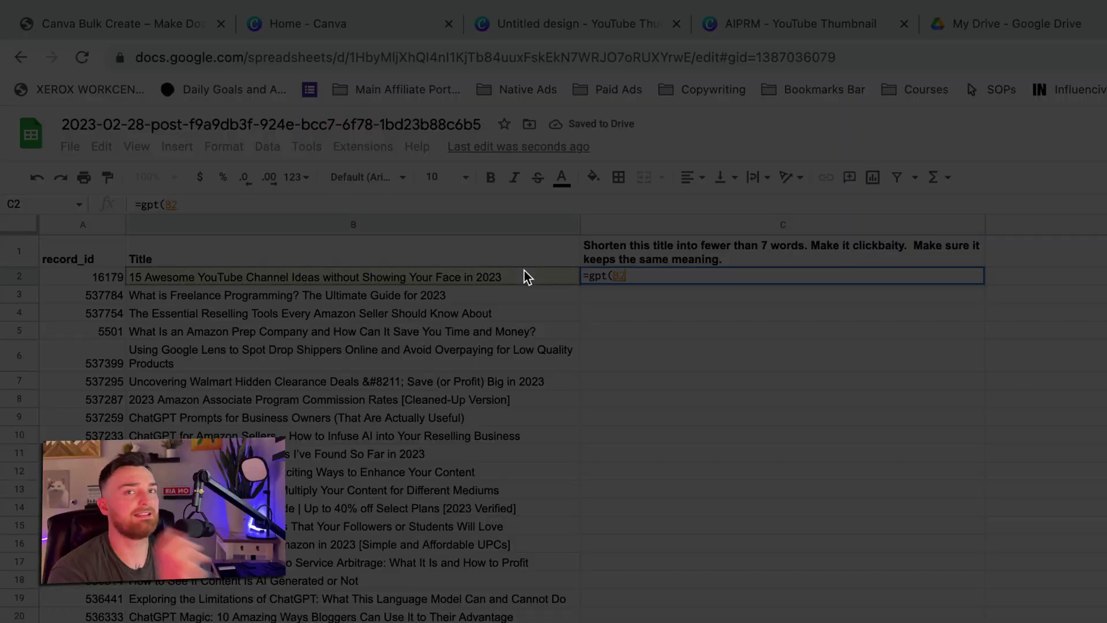
click(690, 256)
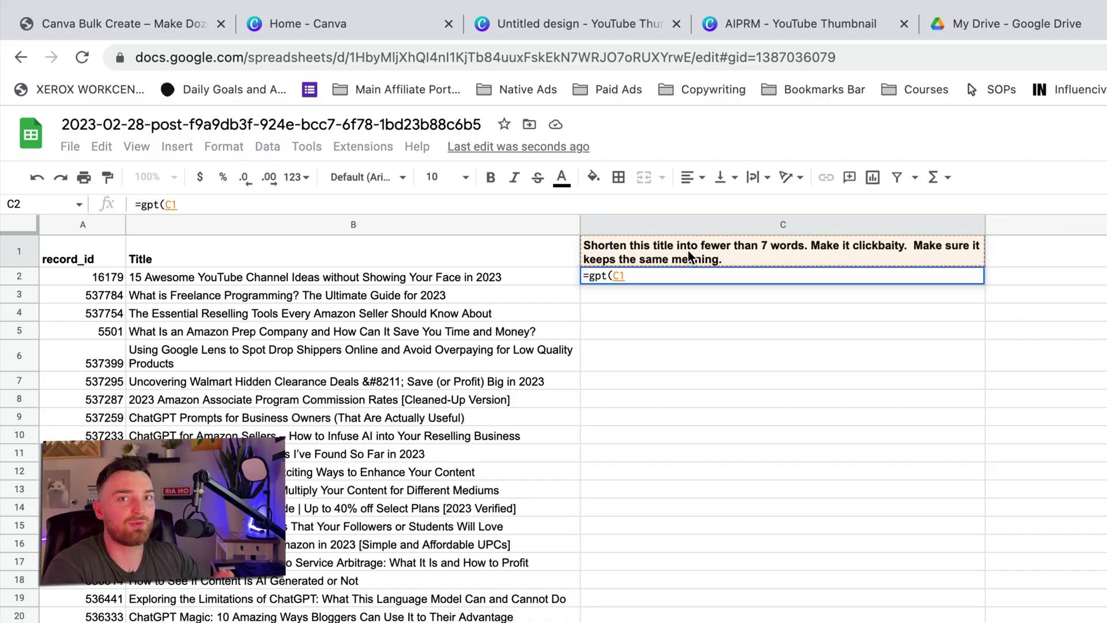
text(,)
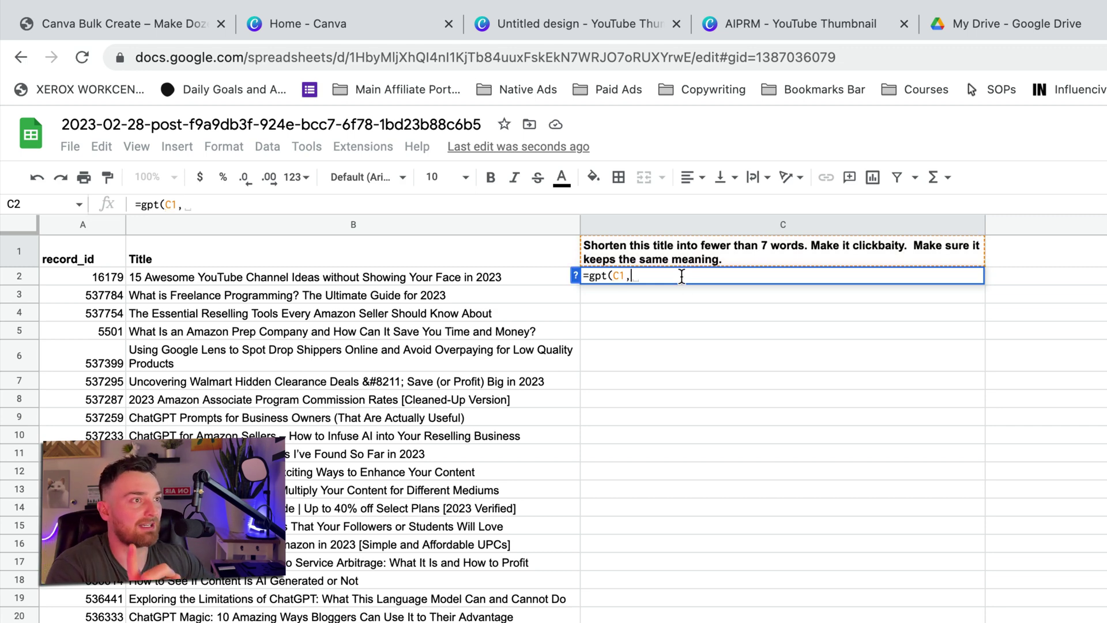
click(612, 277)
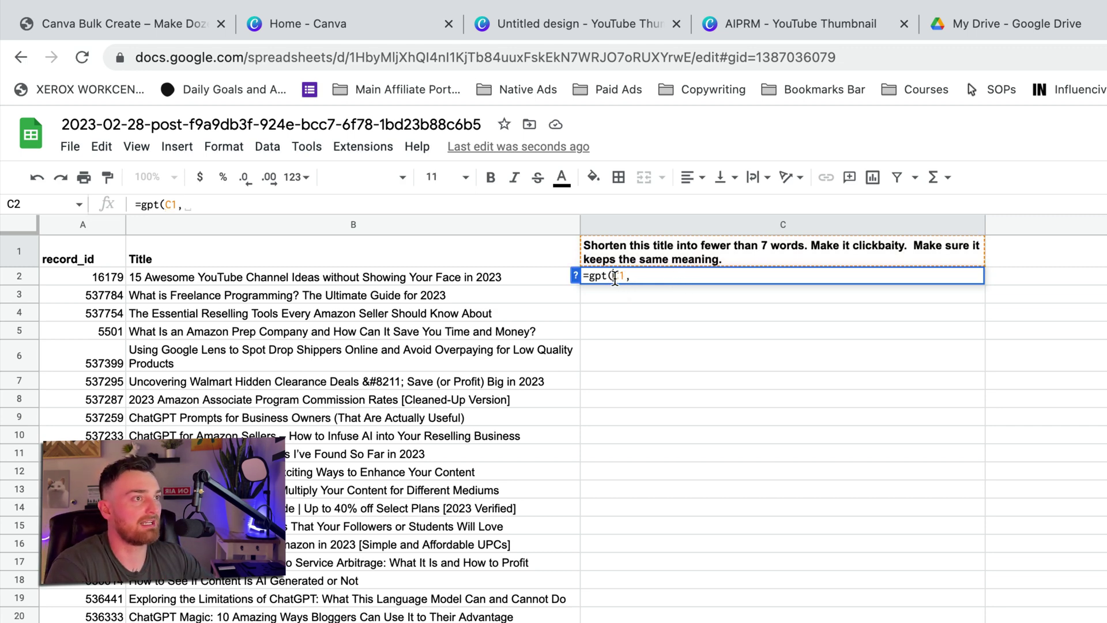
text(^)
key(BackSpace)
text($)
key(Right)
text($)
key(Right)
key(Right)
click(531, 282)
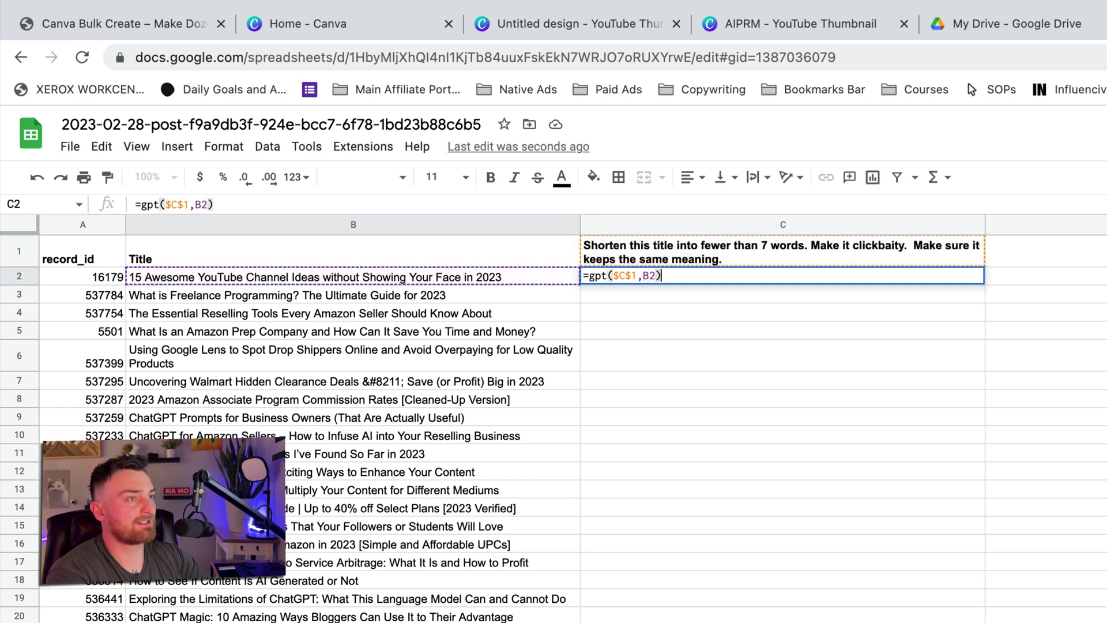
key(Return)
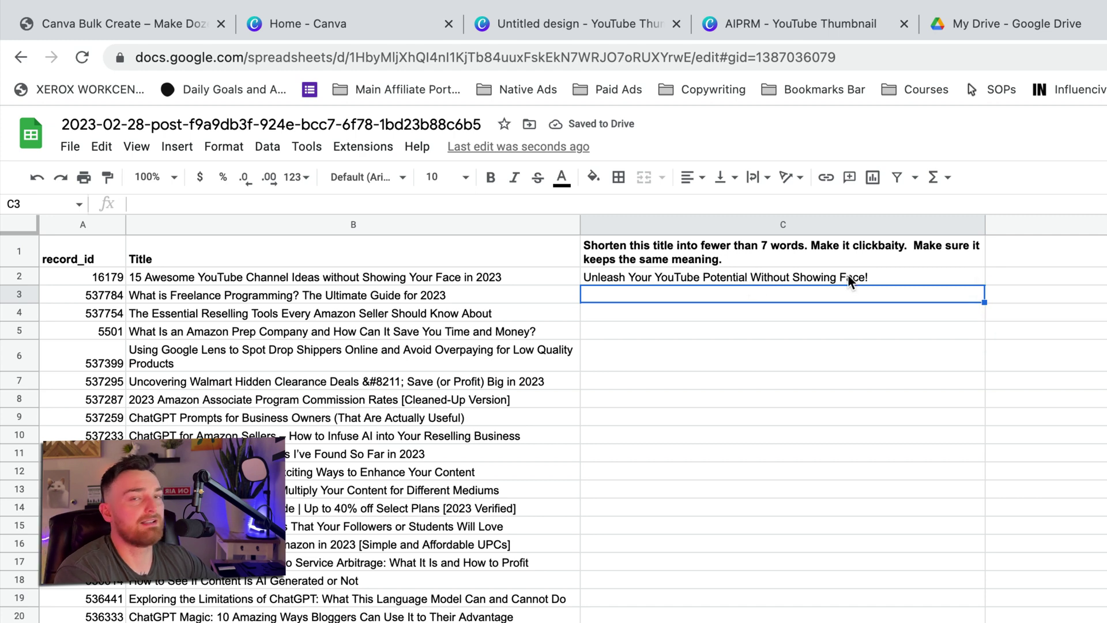
- Fill the C2 formula down to C10 and select the shortened titles C2:C10
click(692, 283)
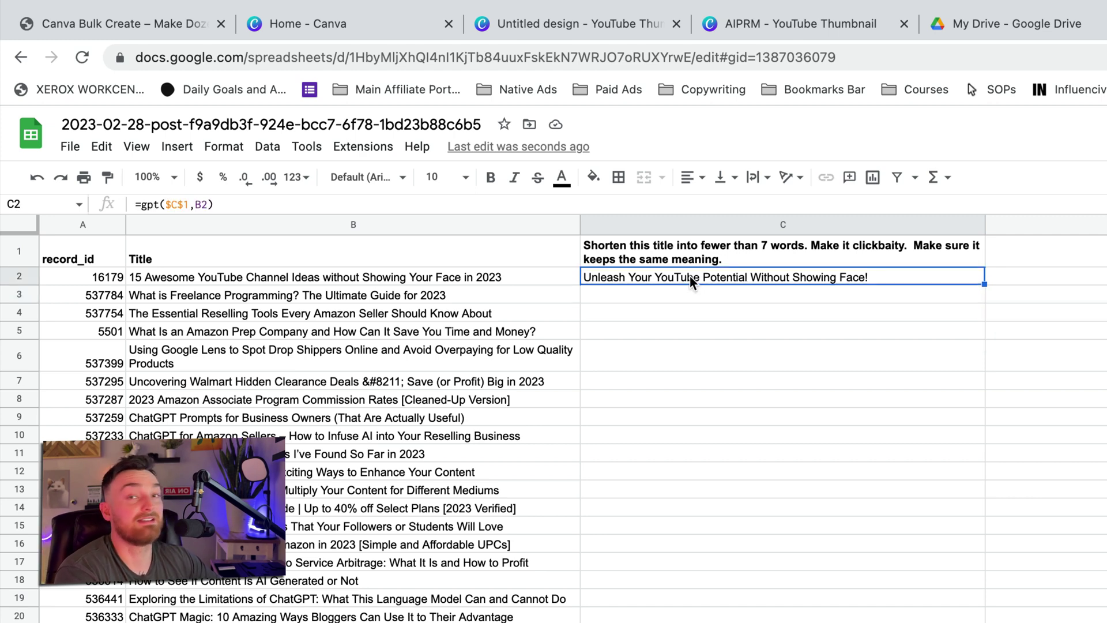
drag(982, 283, 965, 438)
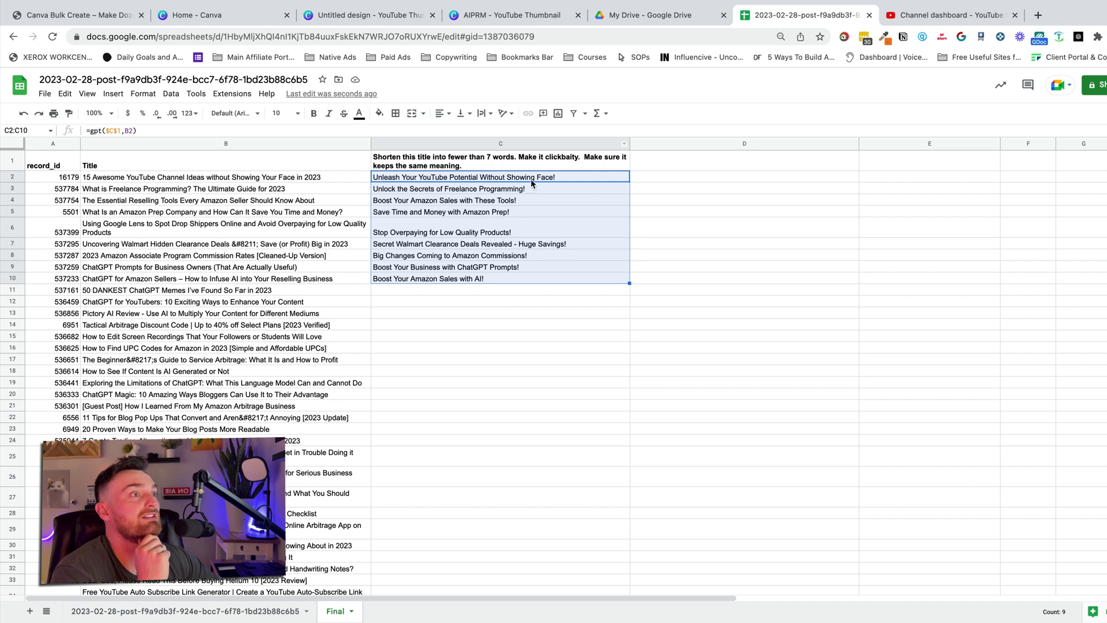
drag(531, 179, 531, 278)
- Copy the shortened titles and bring up the untitled YouTube thumbnail design in Canva
key(ctrl+c)
click(651, 17)
click(508, 15)
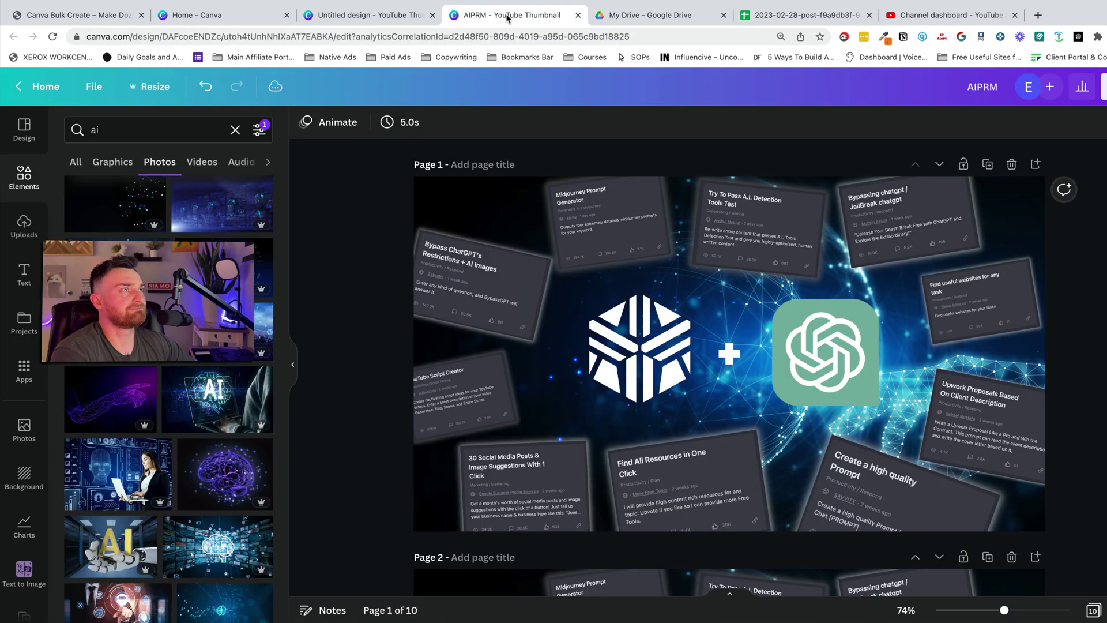
click(360, 18)
drag(473, 218, 484, 221)
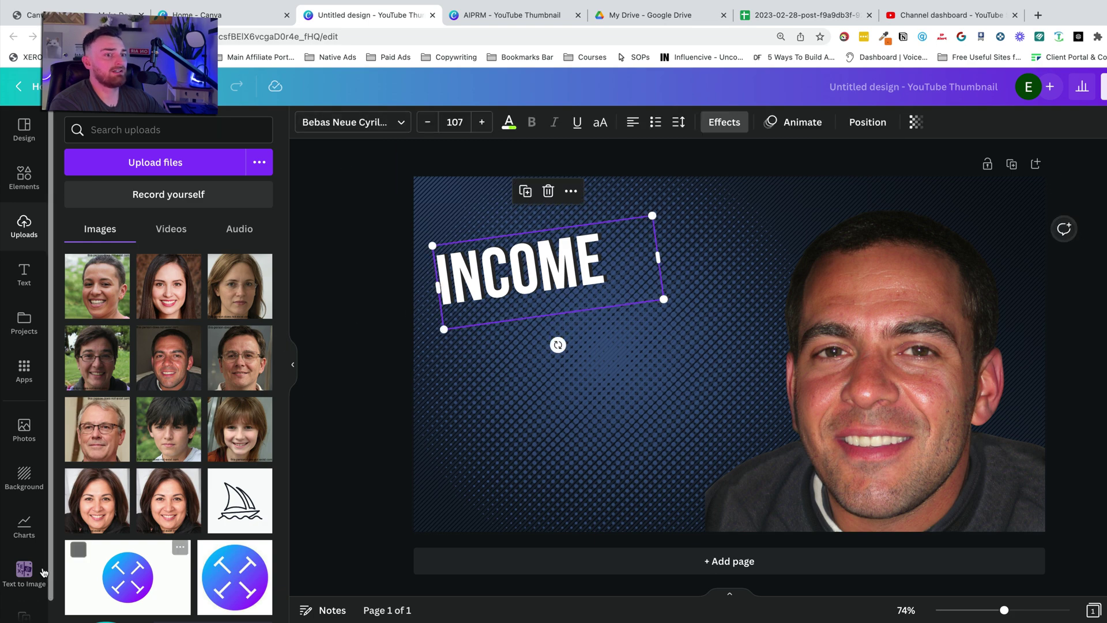
scroll(33, 572, down, 1)
- Create a manual Bulk create data table with the pasted shortened titles
click(24, 598)
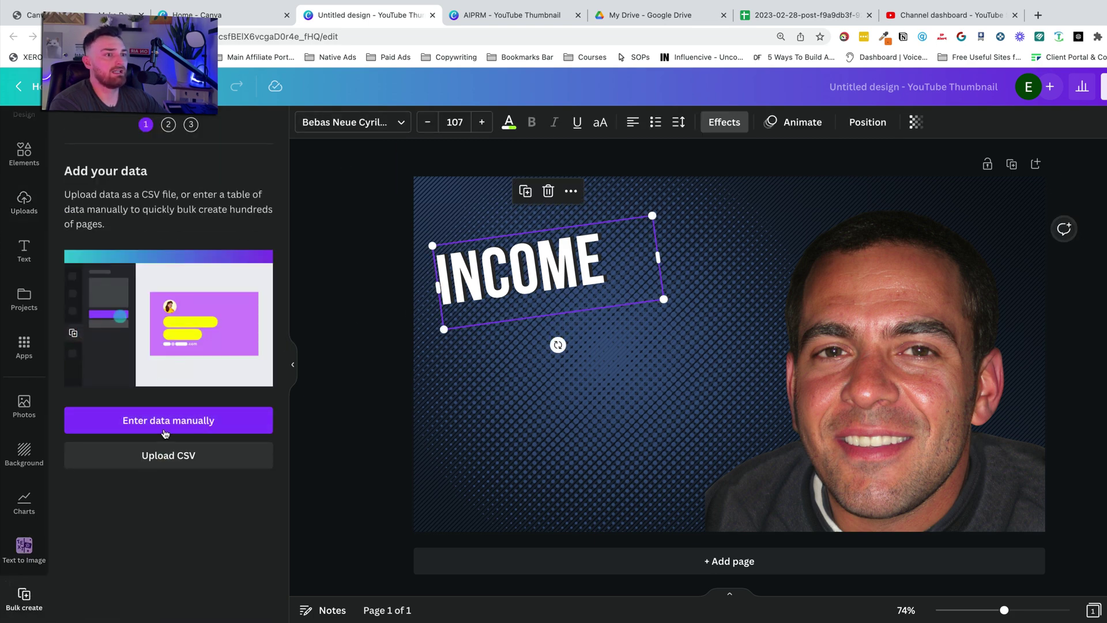
click(168, 420)
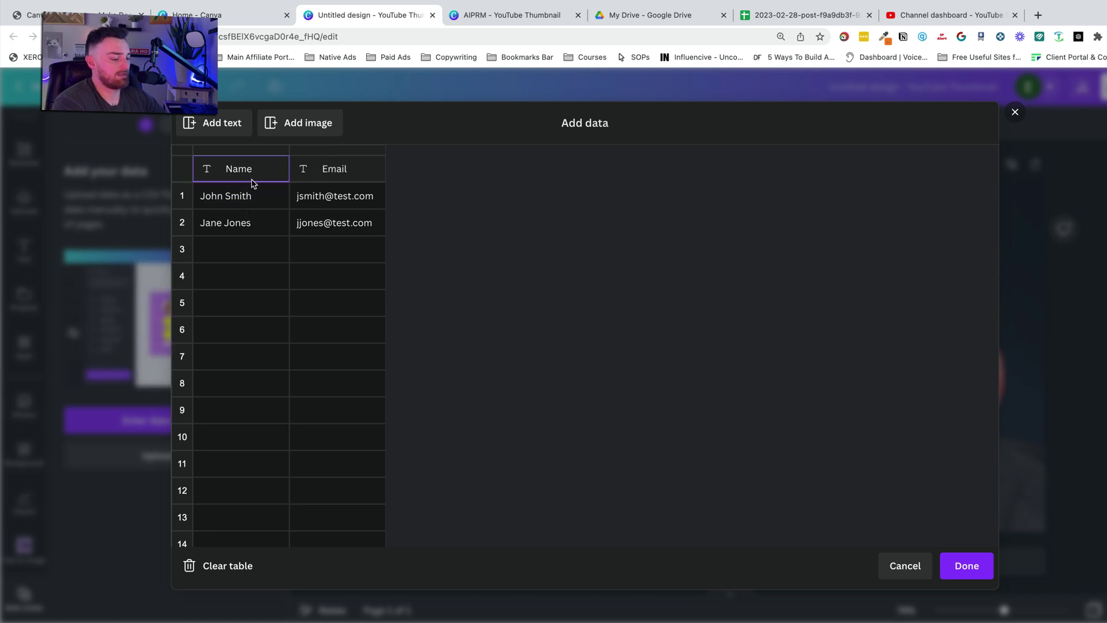
key(BackSpace)
key(BackSpace)
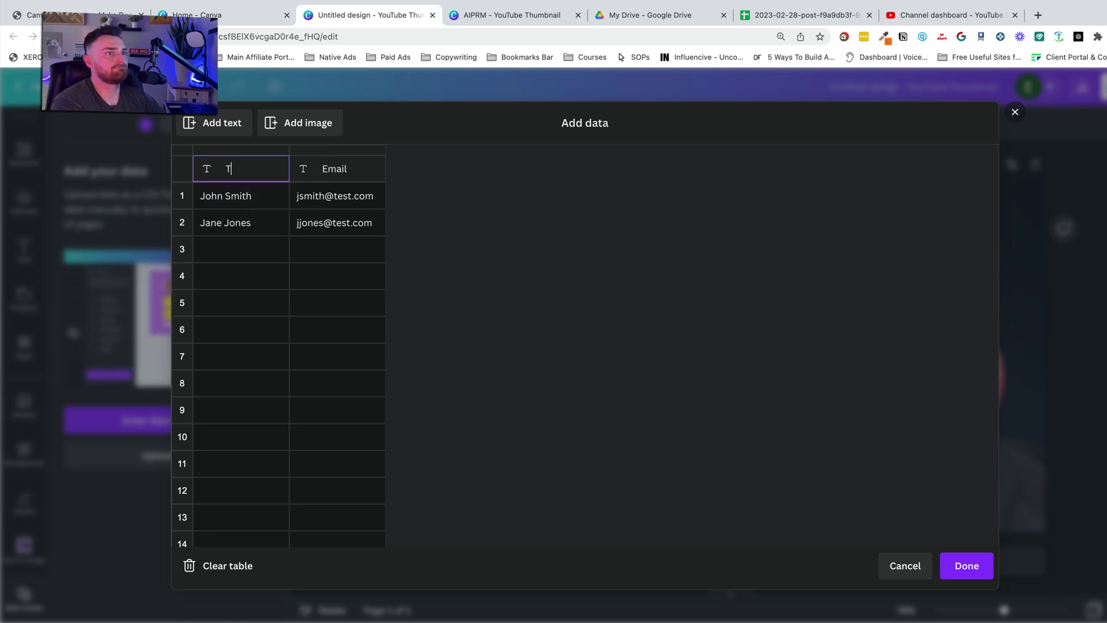
click(259, 198)
key(ctrl+v)
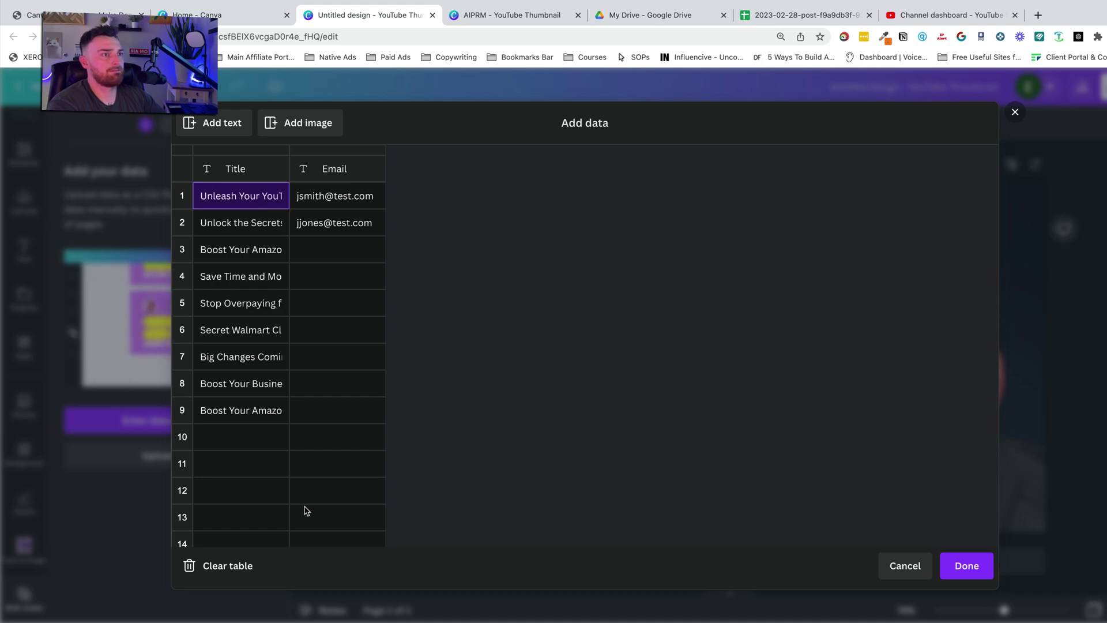
click(966, 566)
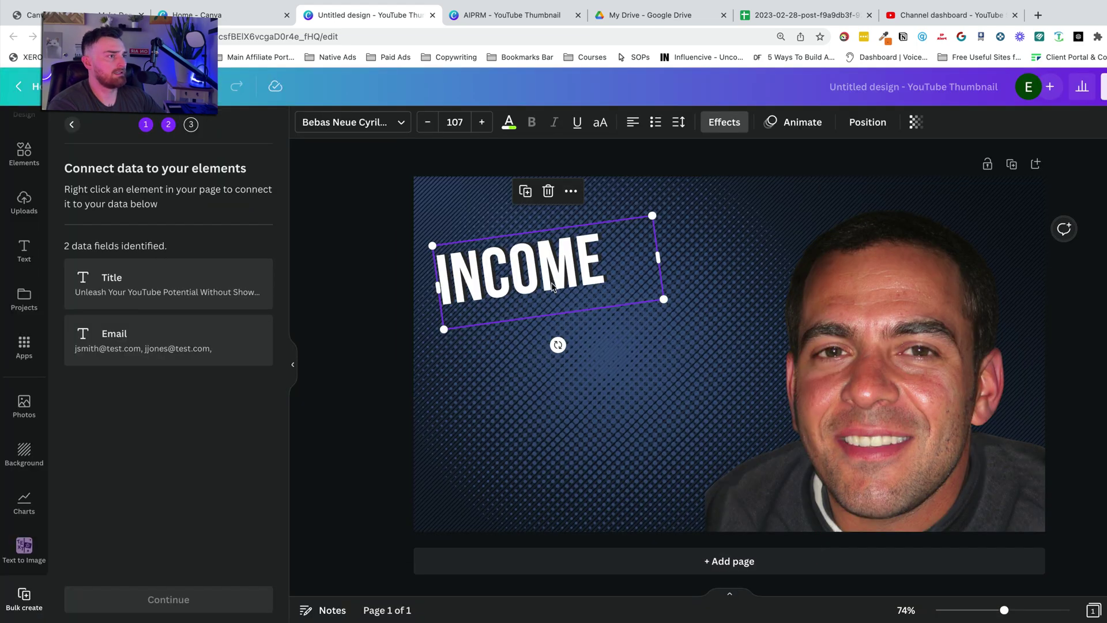
- Connect the INCOME text to the Title field and generate the nine thumbnail pages
click(571, 191)
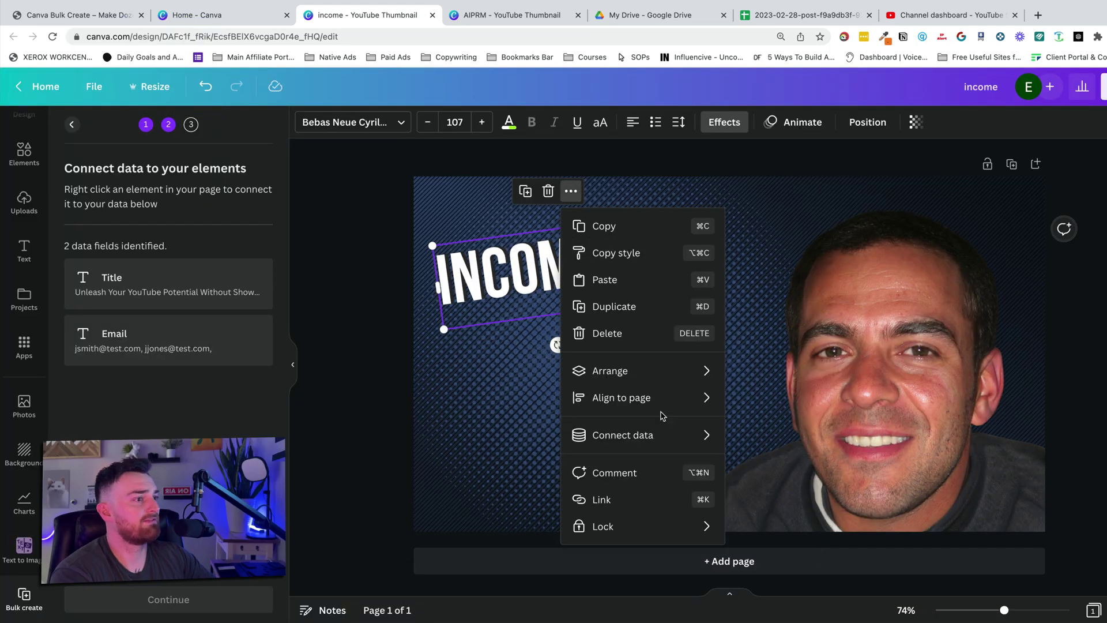
mouse_move(649, 437)
click(761, 437)
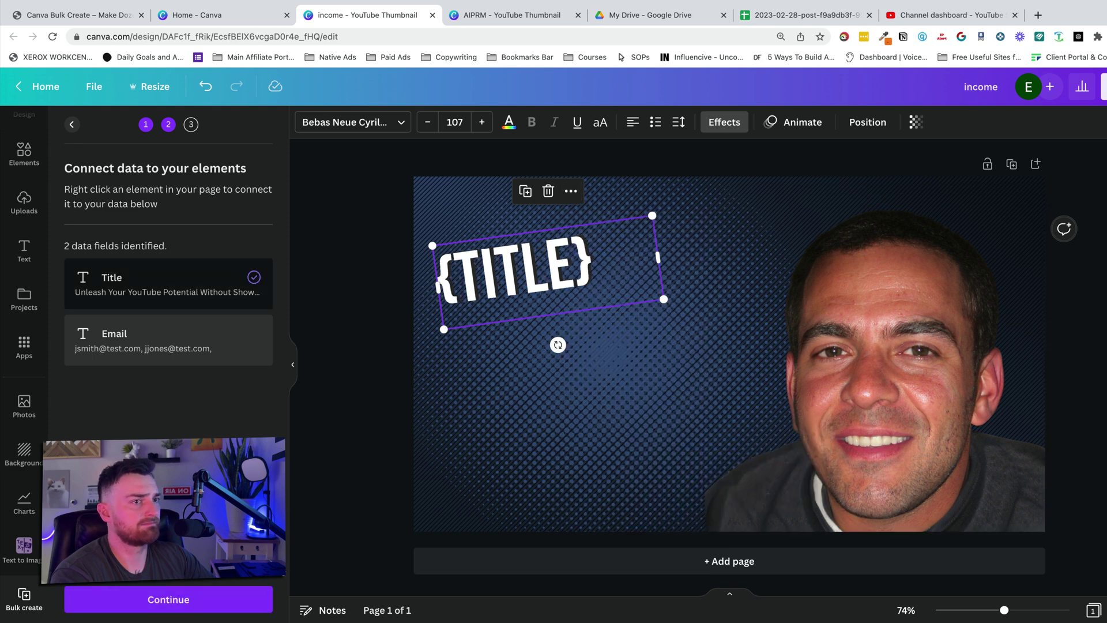
click(169, 600)
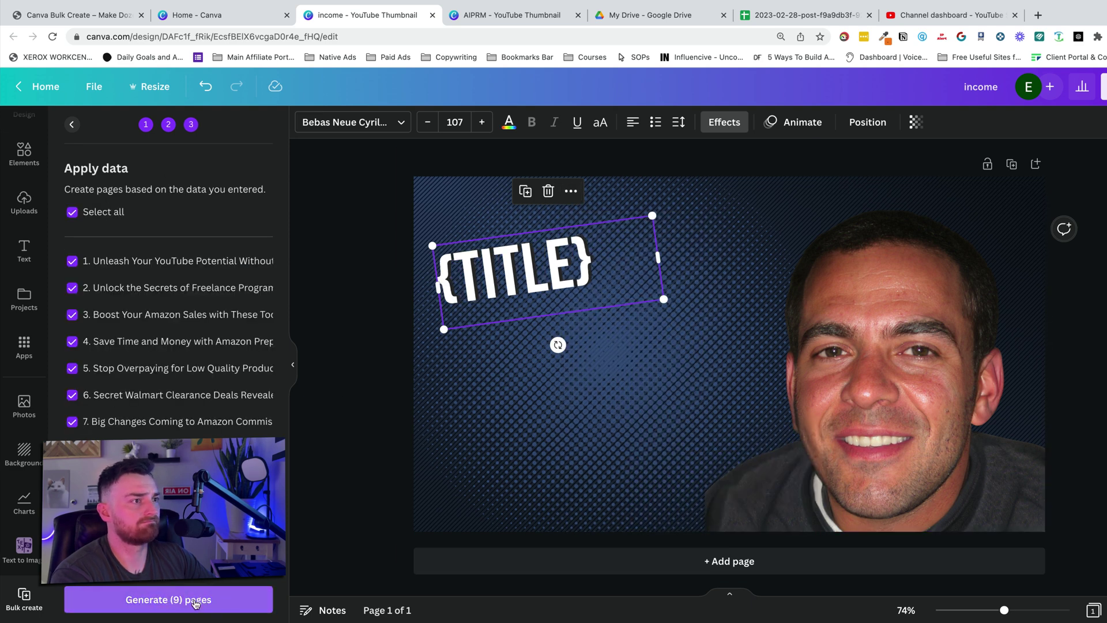
click(195, 600)
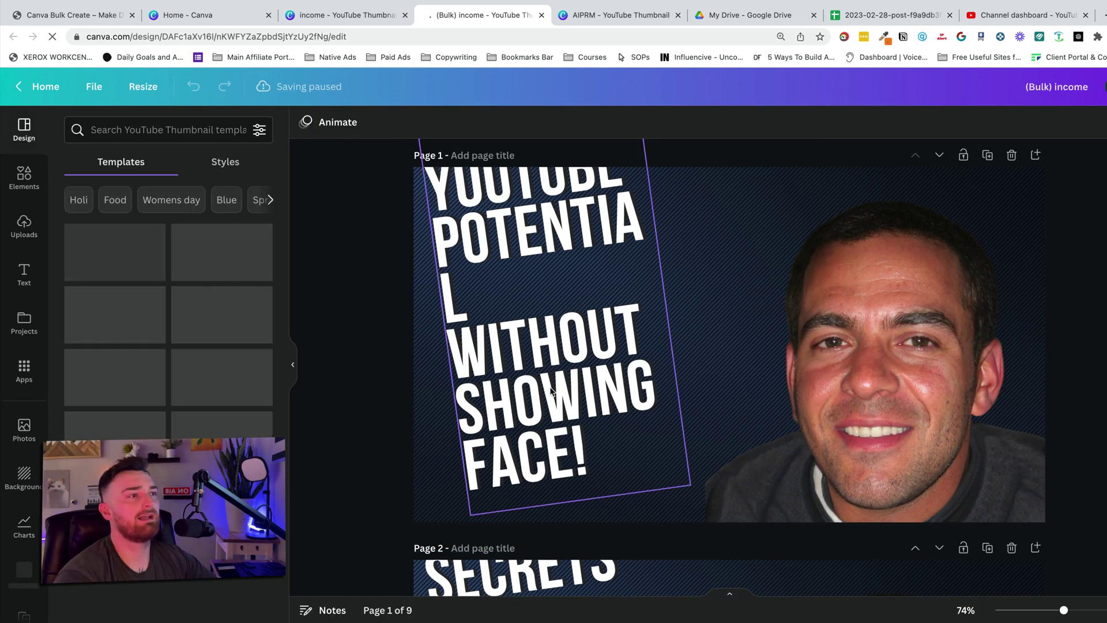
- Widen the title text boxes on pages 3 and 4 so the titles reflow neatly
scroll(551, 391, down, 10)
click(594, 380)
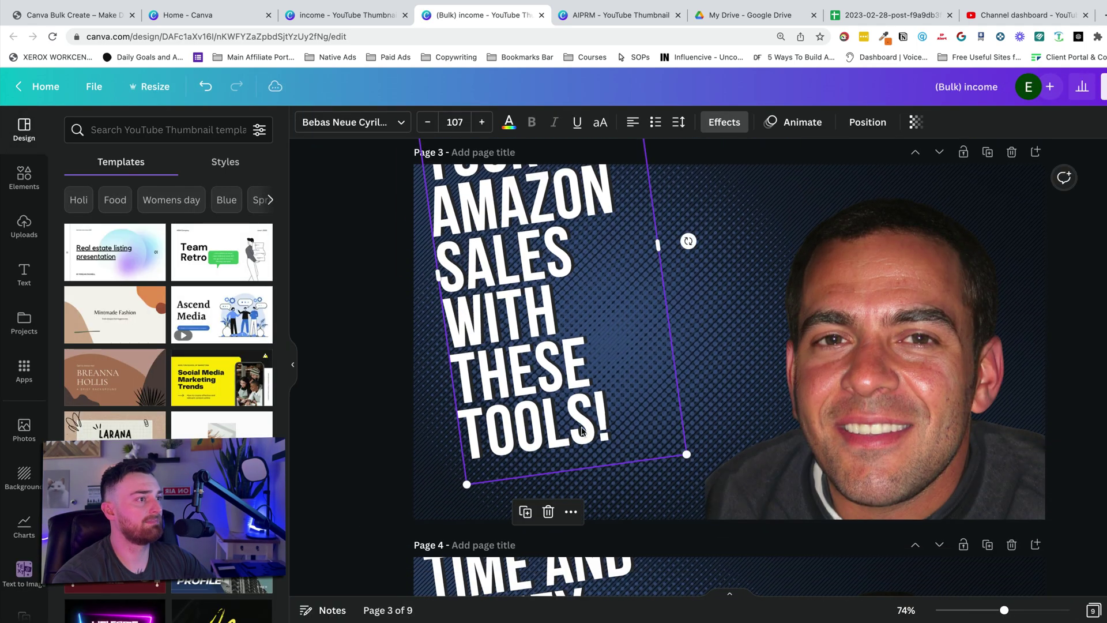
drag(663, 241, 852, 289)
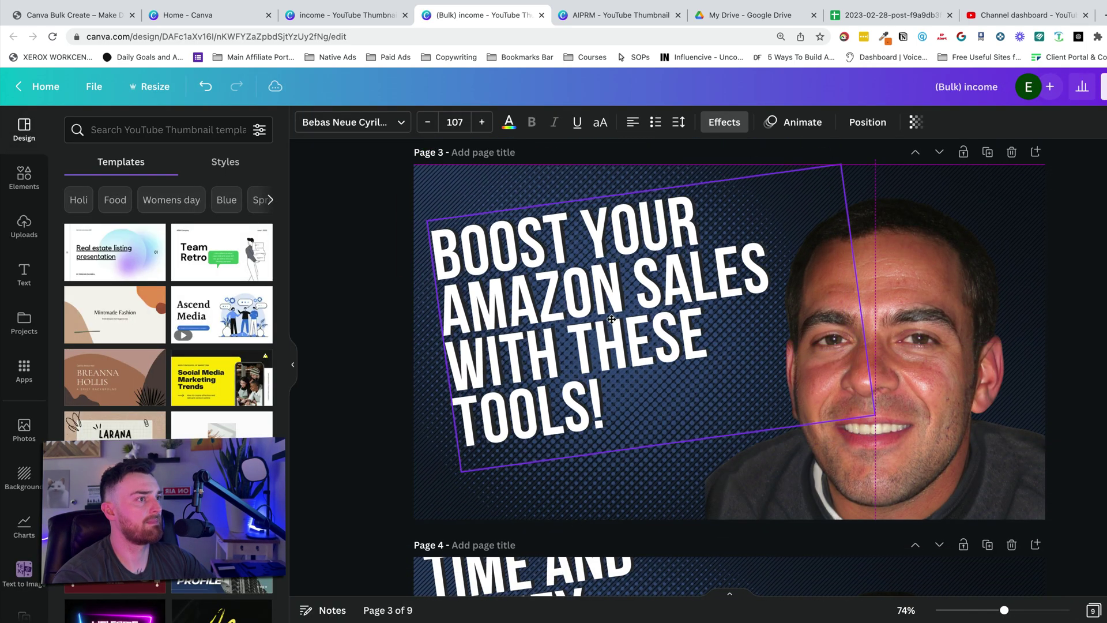
scroll(638, 398, down, 1)
scroll(638, 397, down, 3)
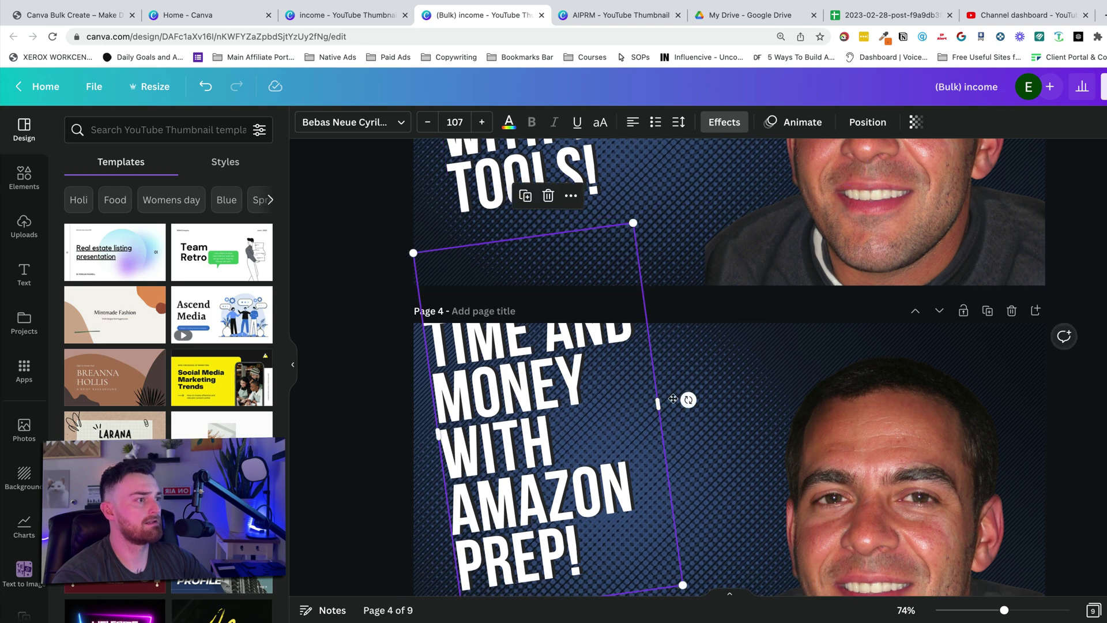
click(644, 427)
drag(644, 428, 839, 426)
scroll(677, 429, down, 2)
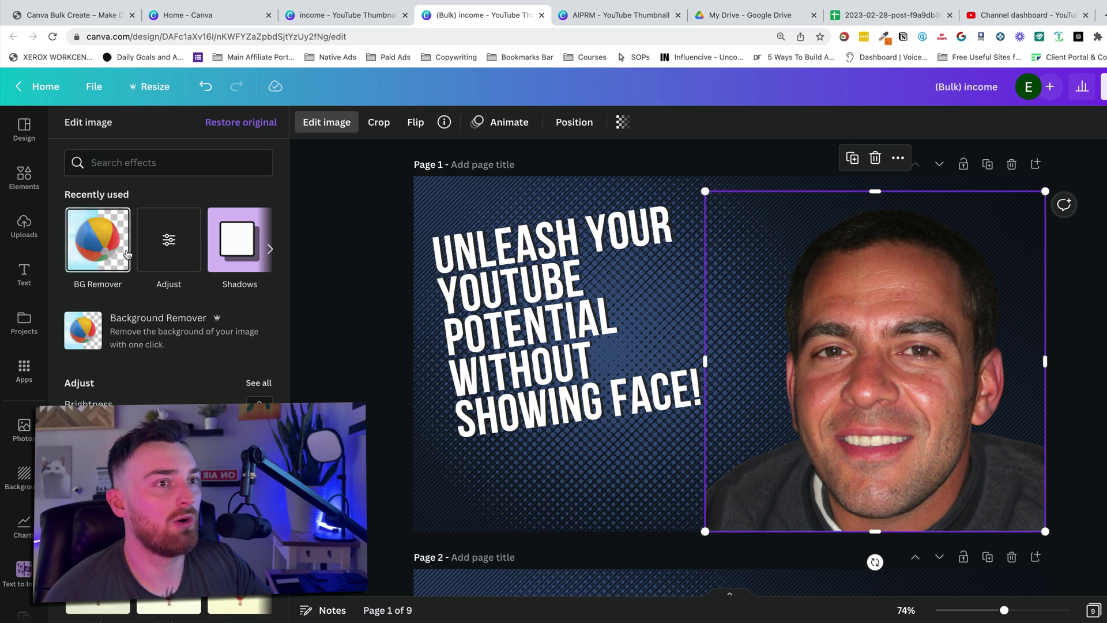
- Give the face photo a glow shadow effect, then return to the spreadsheet
click(261, 248)
click(169, 188)
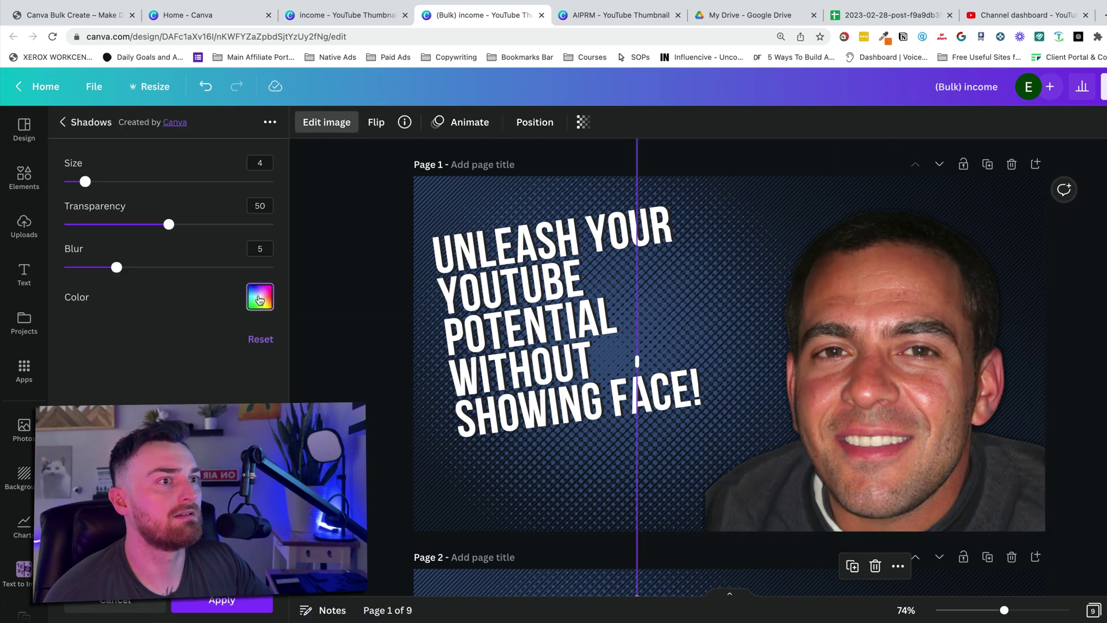
click(259, 296)
click(62, 122)
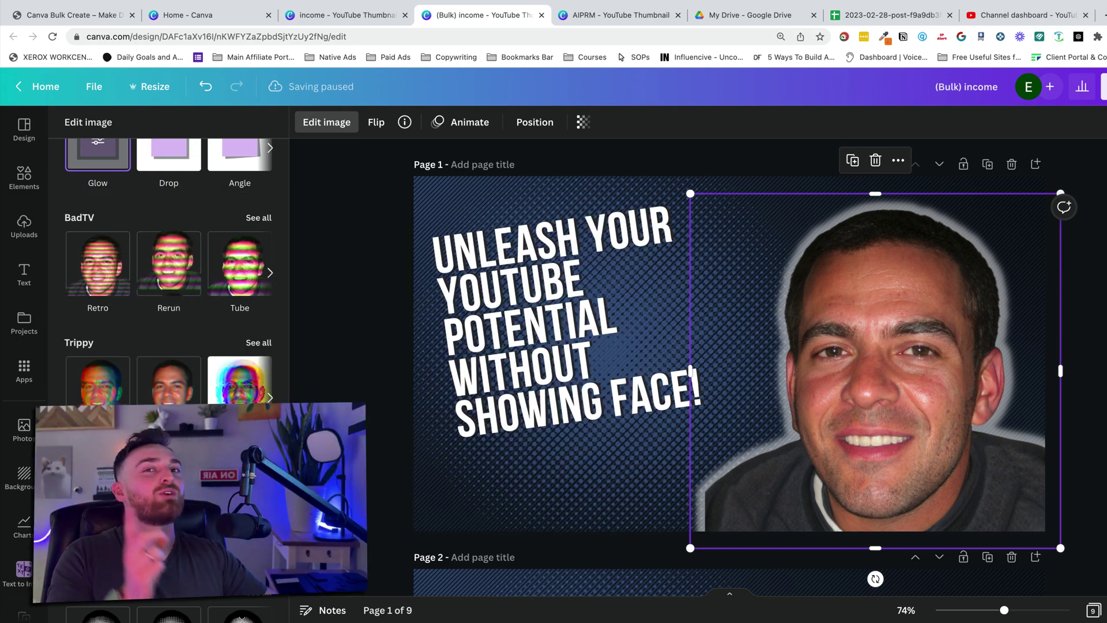
click(1016, 17)
click(888, 15)
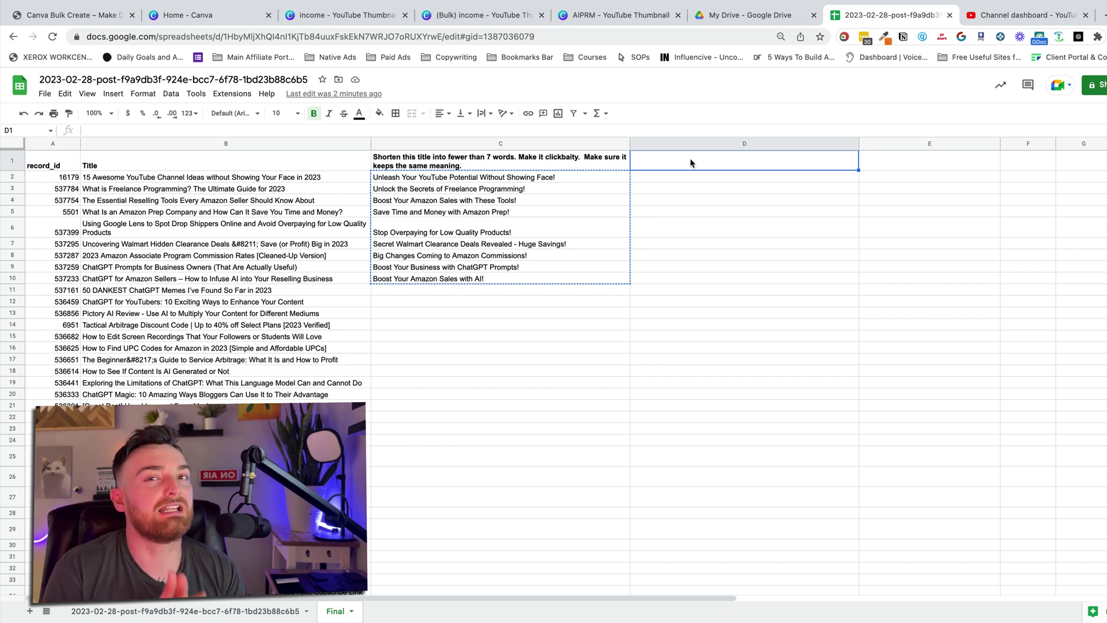
- Put the prompt 'Give me a thumbnail design idea for this title.' in D1
double_click(690, 164)
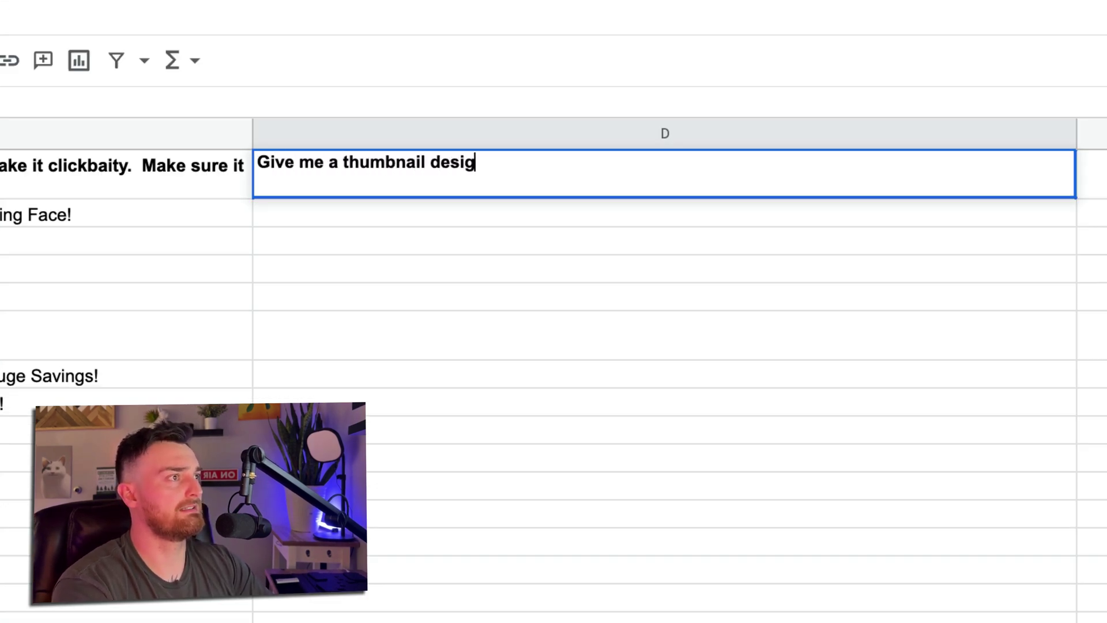
text(Give me a thumbnail design idea for this title.)
key(Return)
- Enter =gpt(D1,B2) in D2, then make the D1 reference absolute as $D$1
text(=)
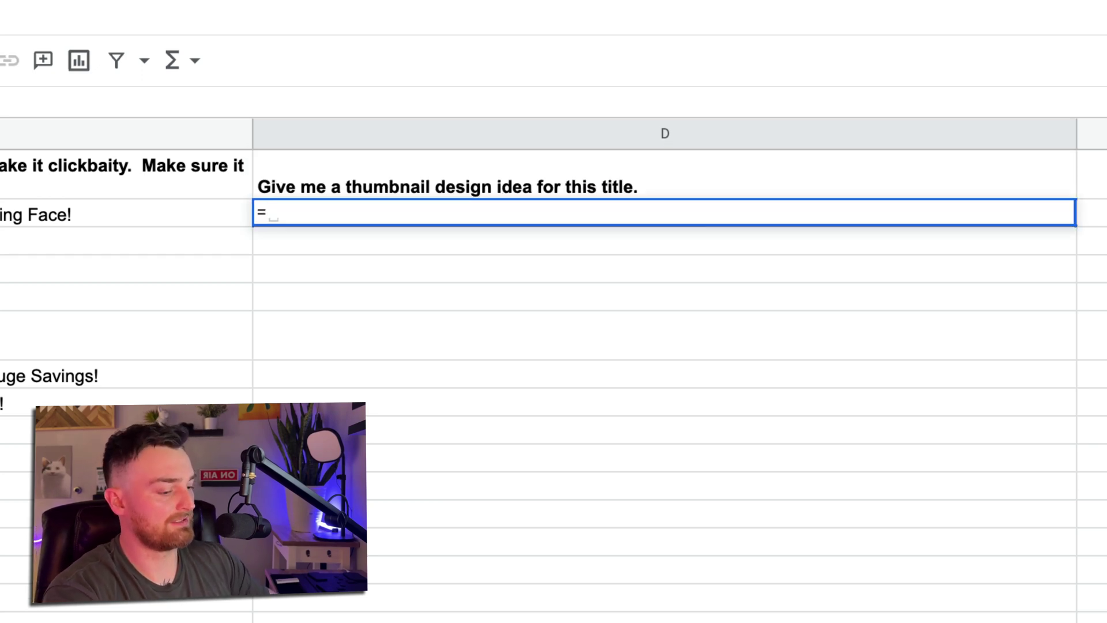
text(gpt(D1,B2))
key(Return)
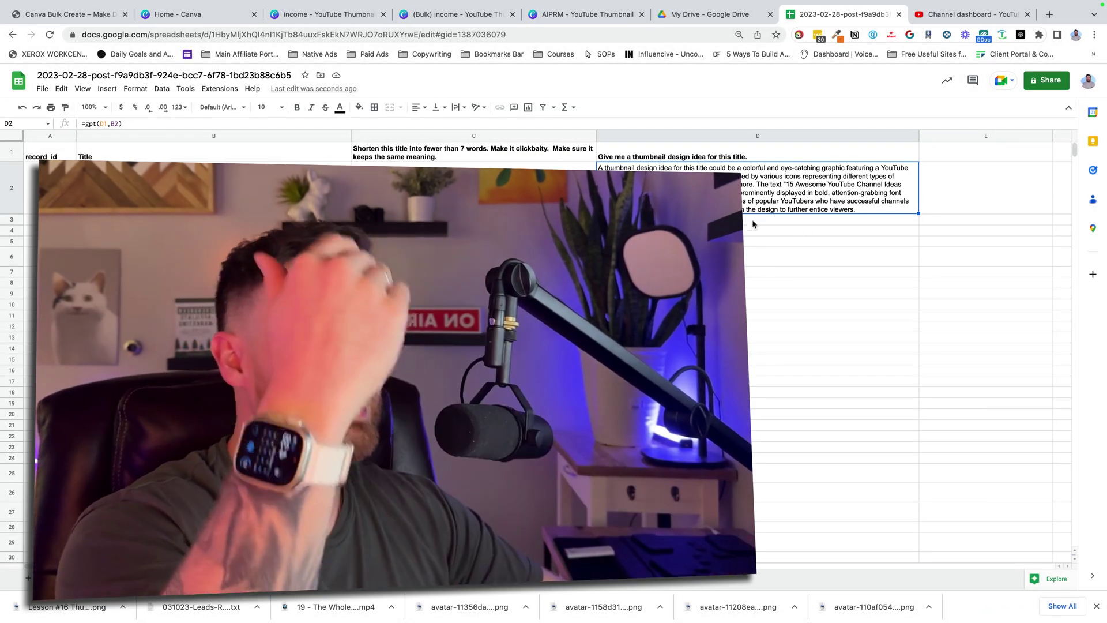
key(Return)
key(F4)
click(919, 213)
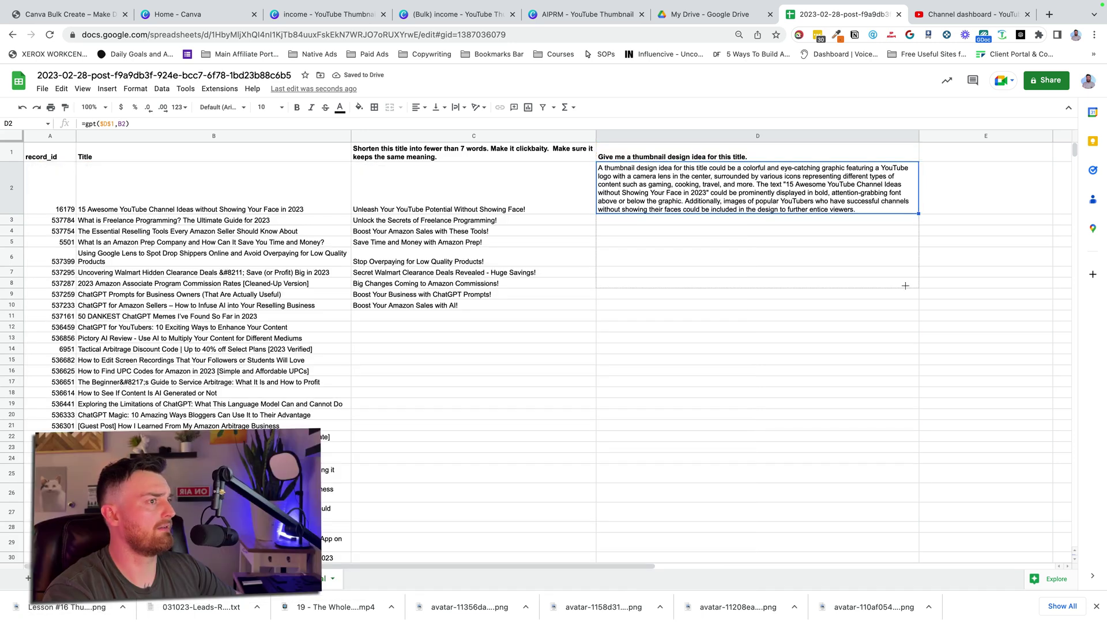
- Copy the D2 thumbnail-idea formula down through D10
drag(901, 306, 902, 306)
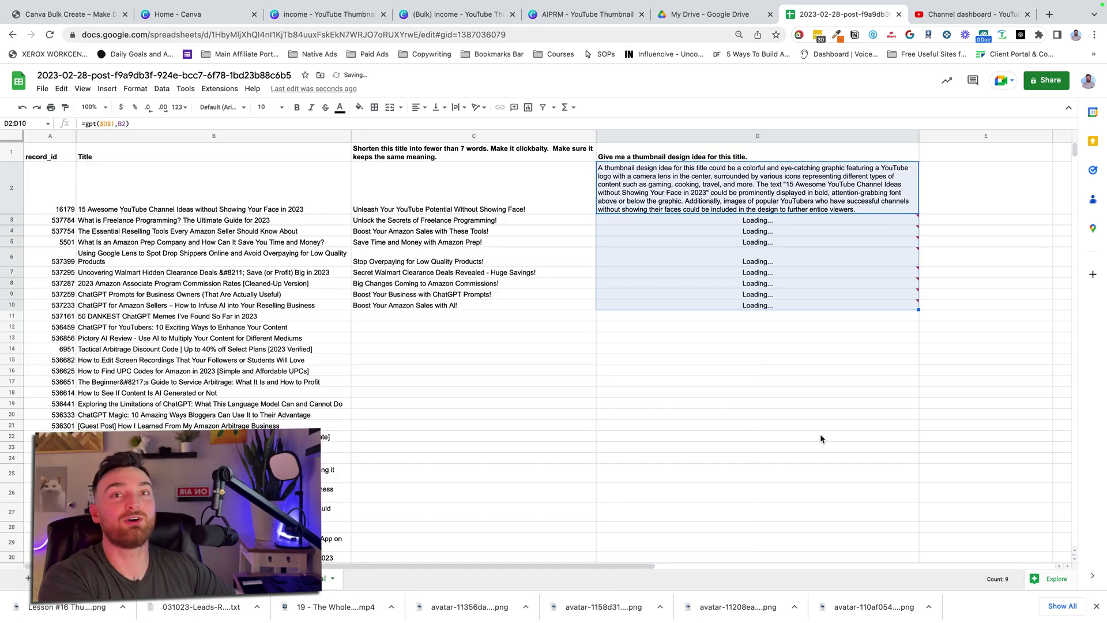